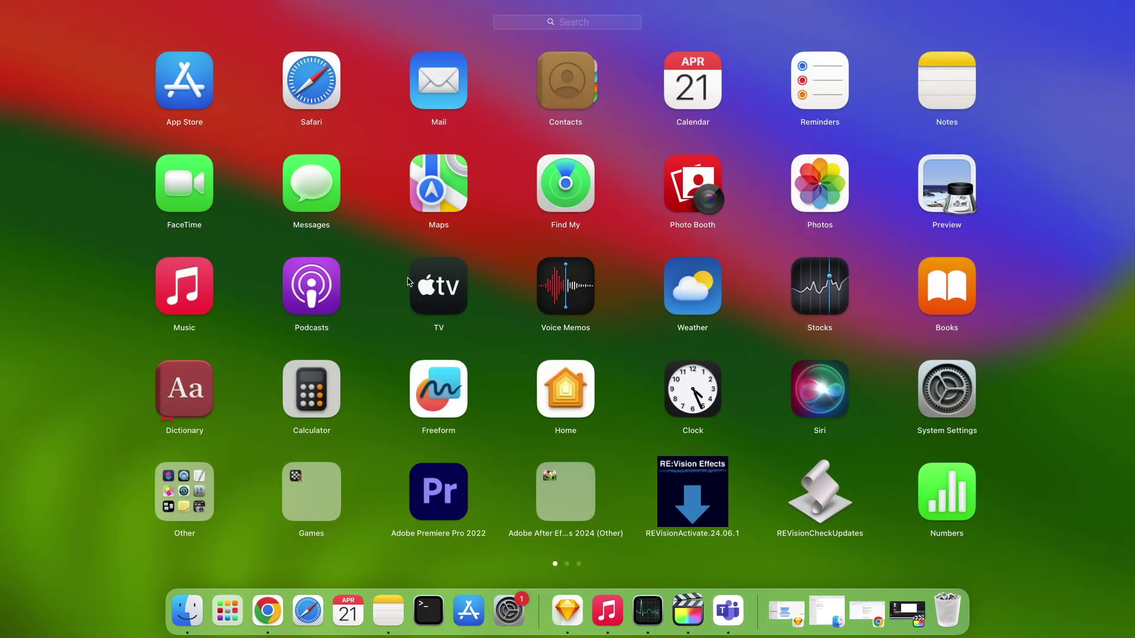
{"action": "type", "text": "is"}
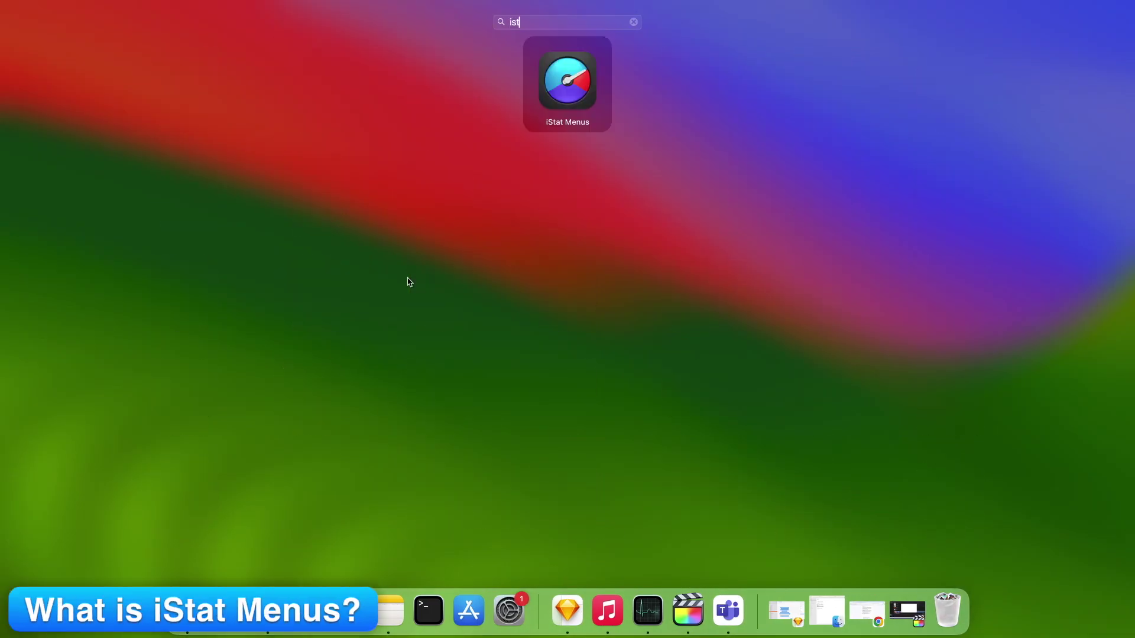
{"action": "type", "text": "t"}
Launch iStat Menus from the Launchpad search results for 'ist'
{"action": "left_click", "coordinate": [568, 88]}
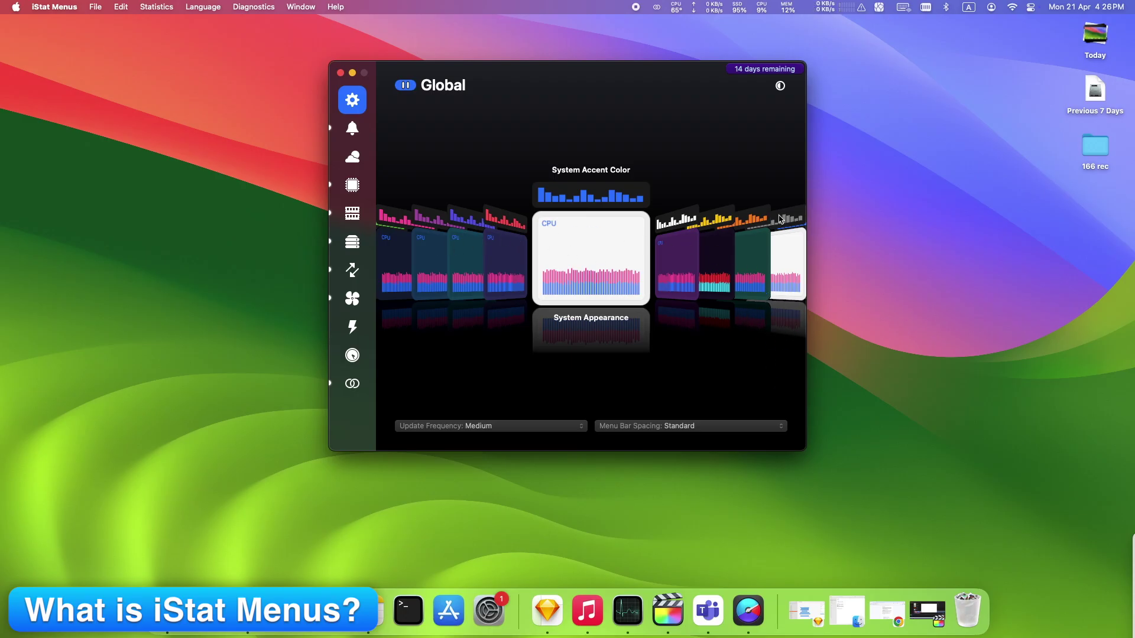
{"action": "left_click", "coordinate": [807, 57]}
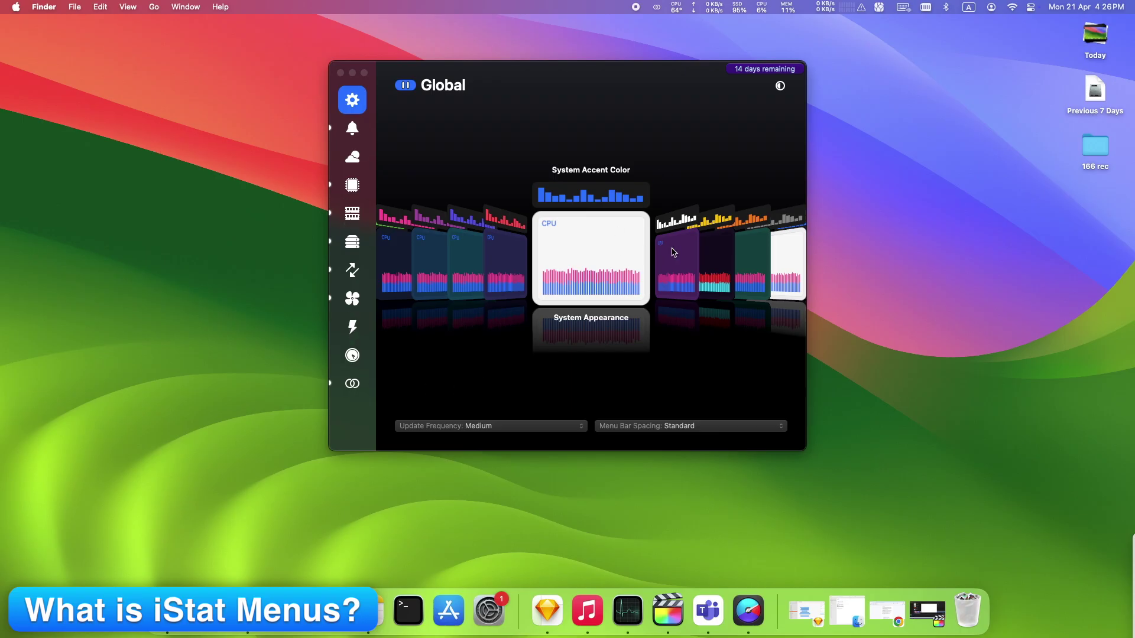
Preview the Purple and Cyan themes, then return to System Appearance
{"action": "left_click", "coordinate": [671, 256]}
{"action": "left_click", "coordinate": [440, 272]}
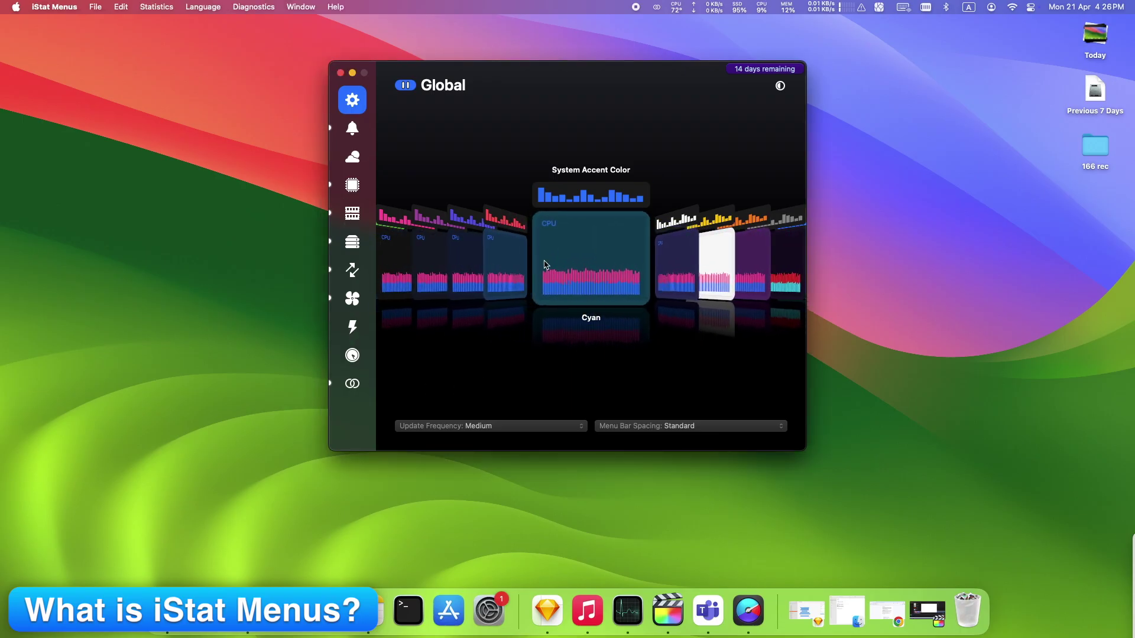
{"action": "left_click", "coordinate": [766, 263]}
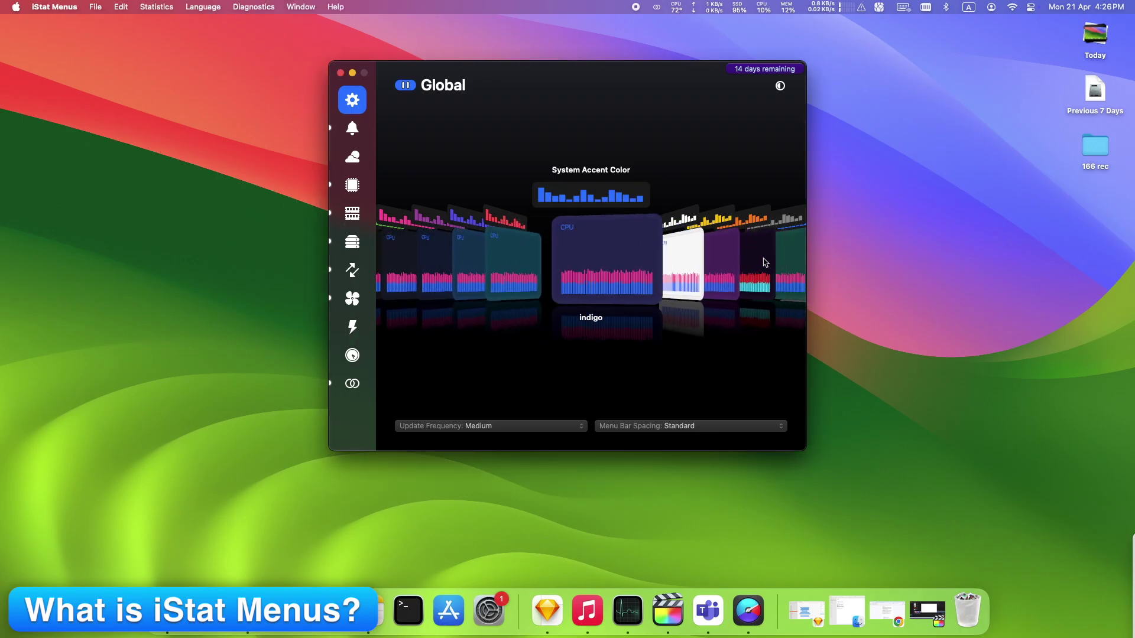
{"action": "left_click", "coordinate": [514, 267]}
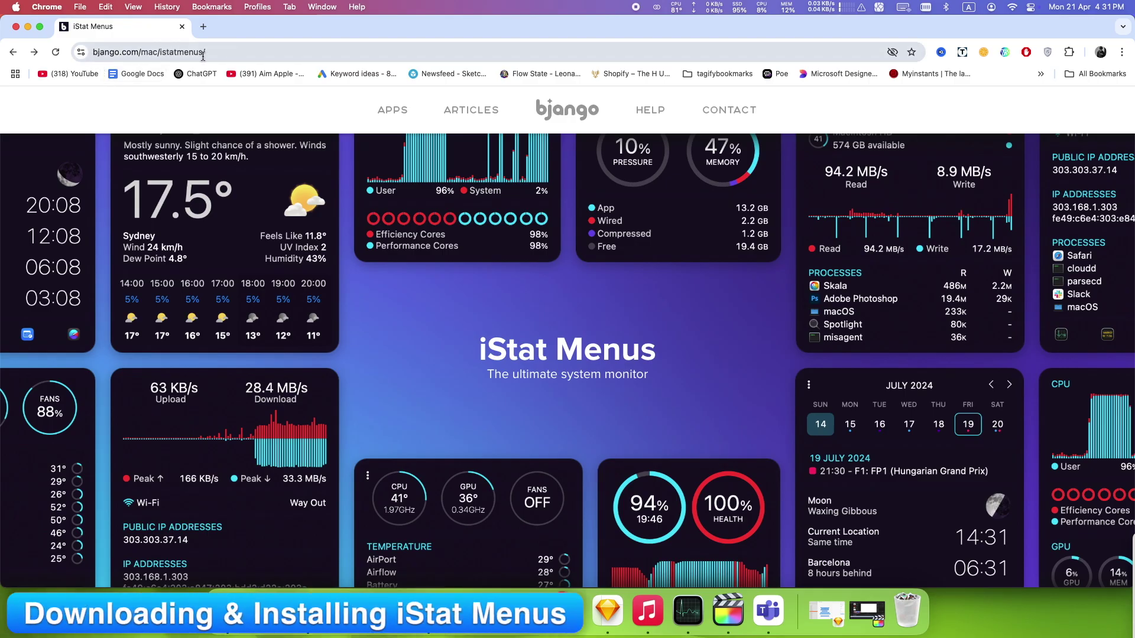
{"action": "scroll", "coordinate": [426, 399], "scroll_direction": "down", "scroll_amount": 5}
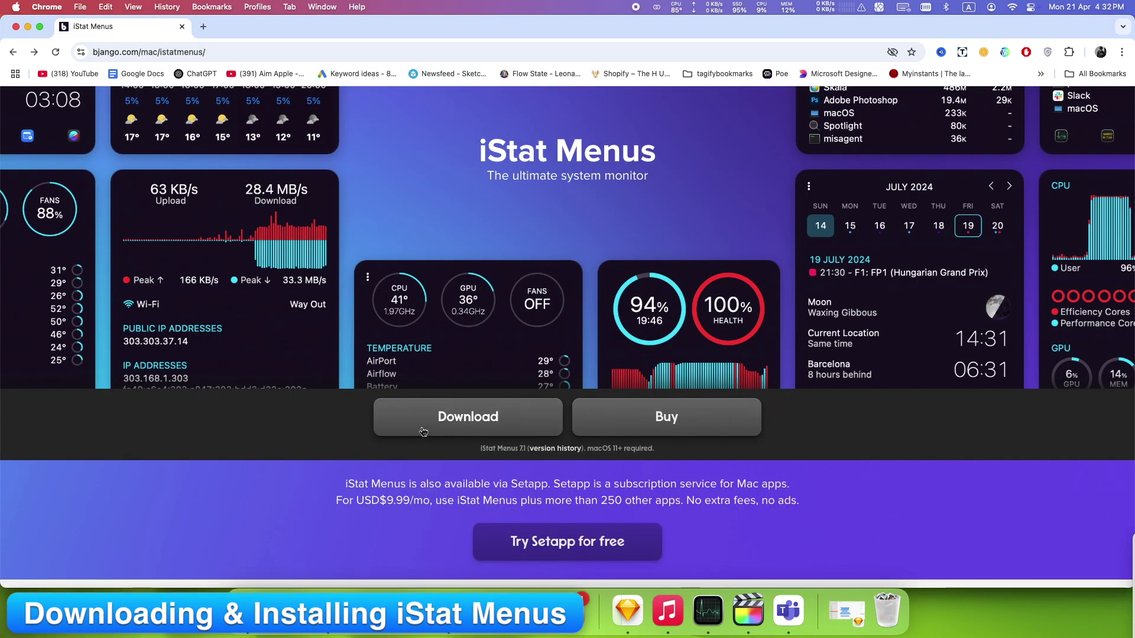
Start the iStat Menus download from the bjango.com product page
{"action": "left_click", "coordinate": [458, 424]}
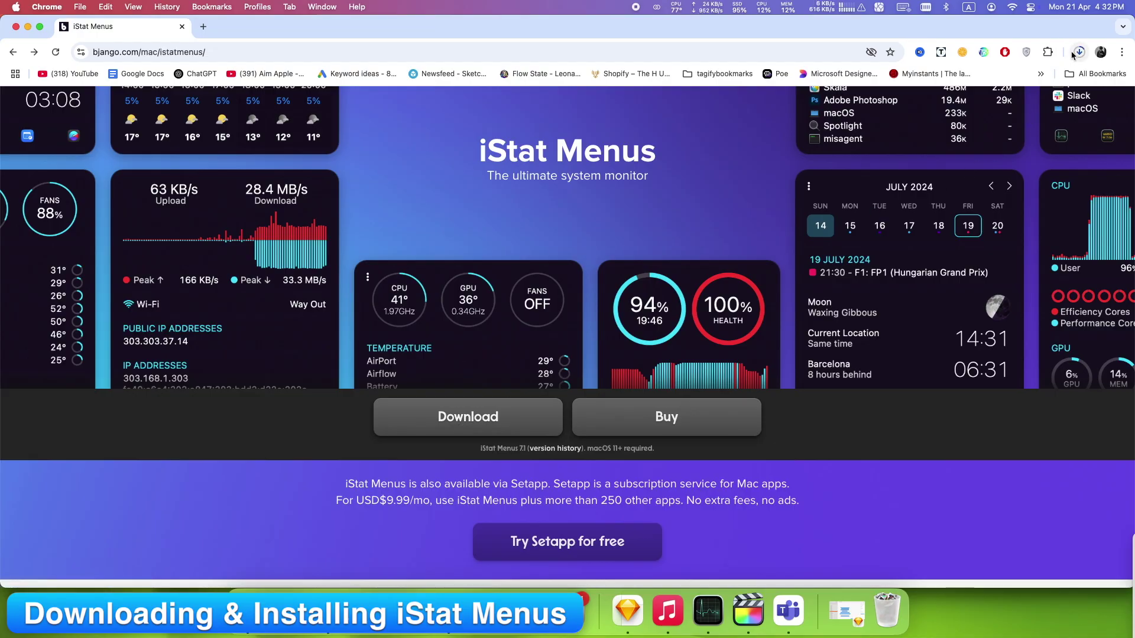
Reveal the downloaded iStat Menus zip in Finder from Chrome's recent downloads
{"action": "left_click", "coordinate": [1078, 54]}
{"action": "left_click", "coordinate": [1057, 103]}
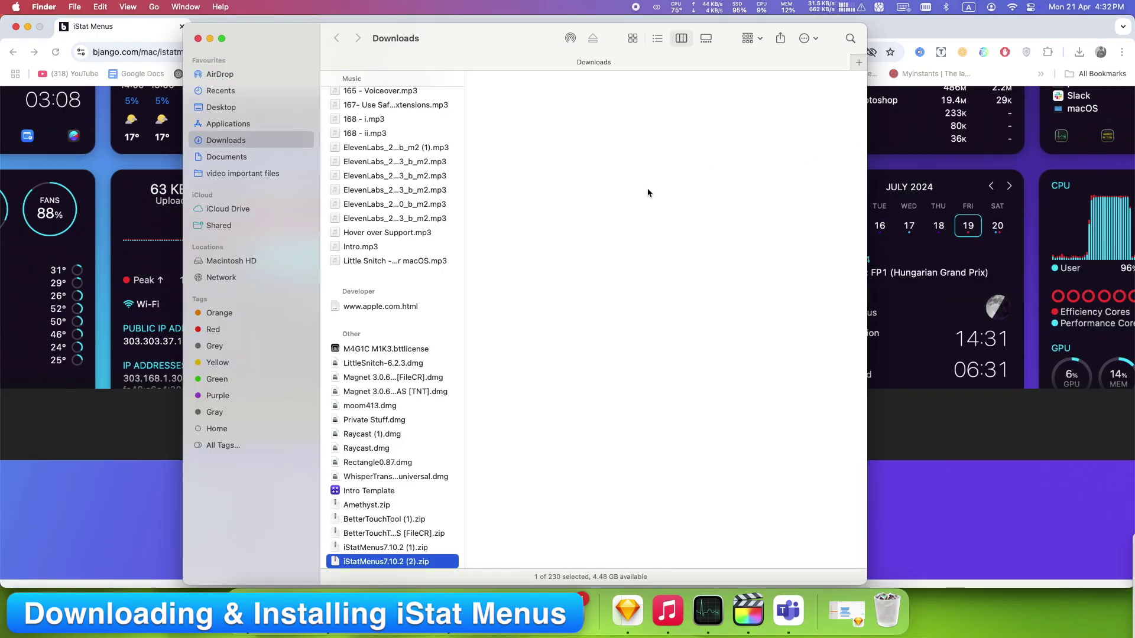
Launch iStat Menus from Finder's Applications folder
{"action": "left_click", "coordinate": [226, 125]}
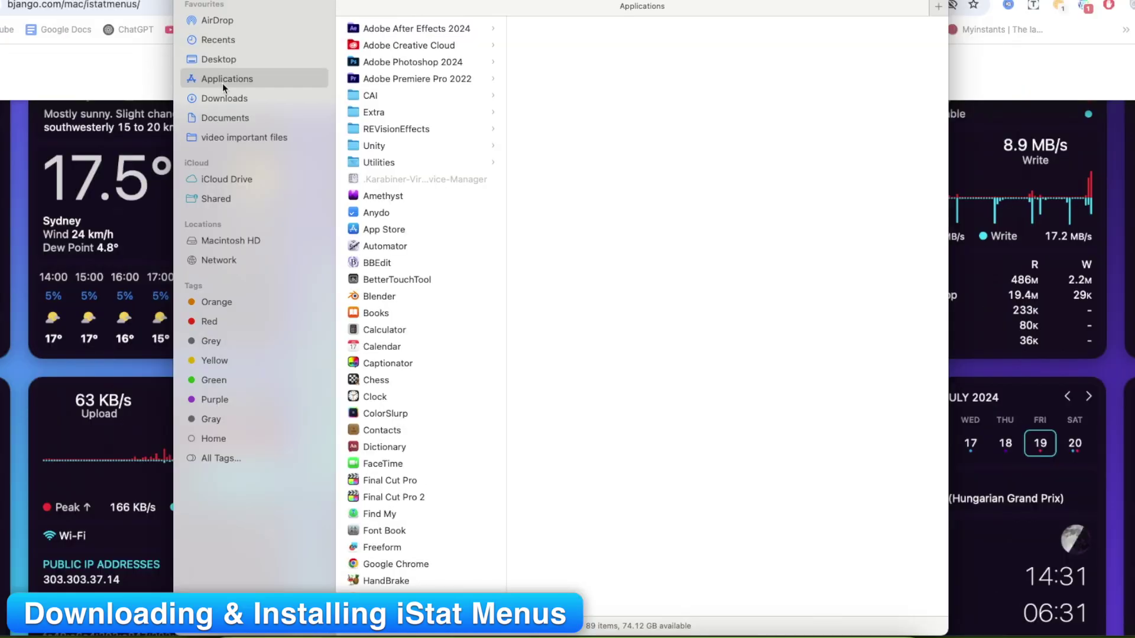
{"action": "scroll", "coordinate": [377, 557], "scroll_direction": "down", "scroll_amount": 3}
{"action": "left_click", "coordinate": [372, 479]}
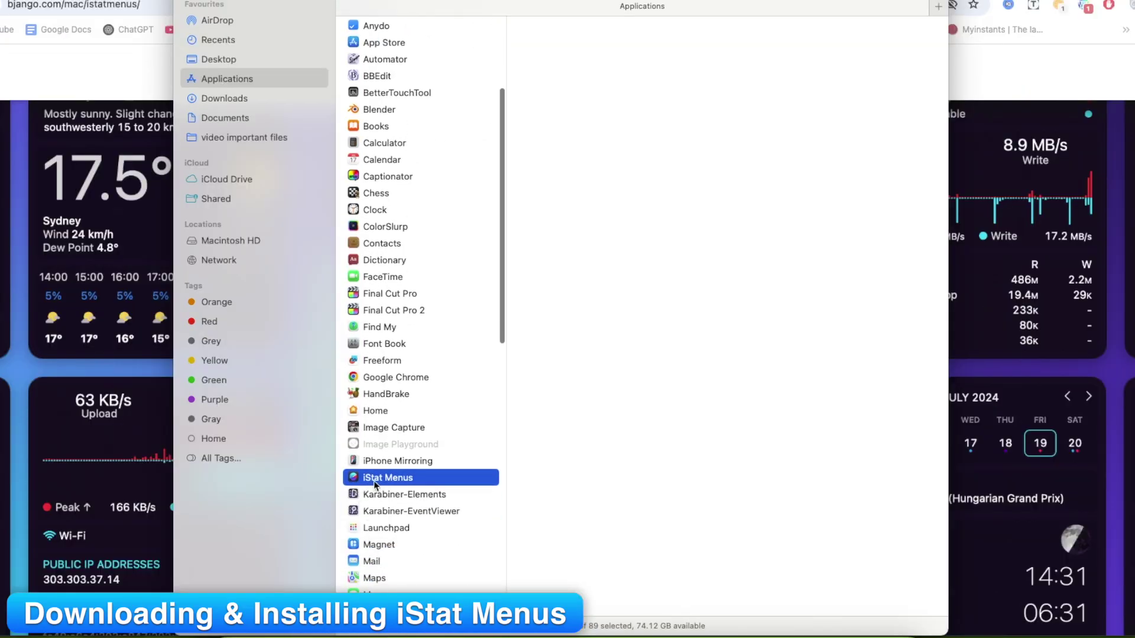
{"action": "double_click", "coordinate": [432, 485]}
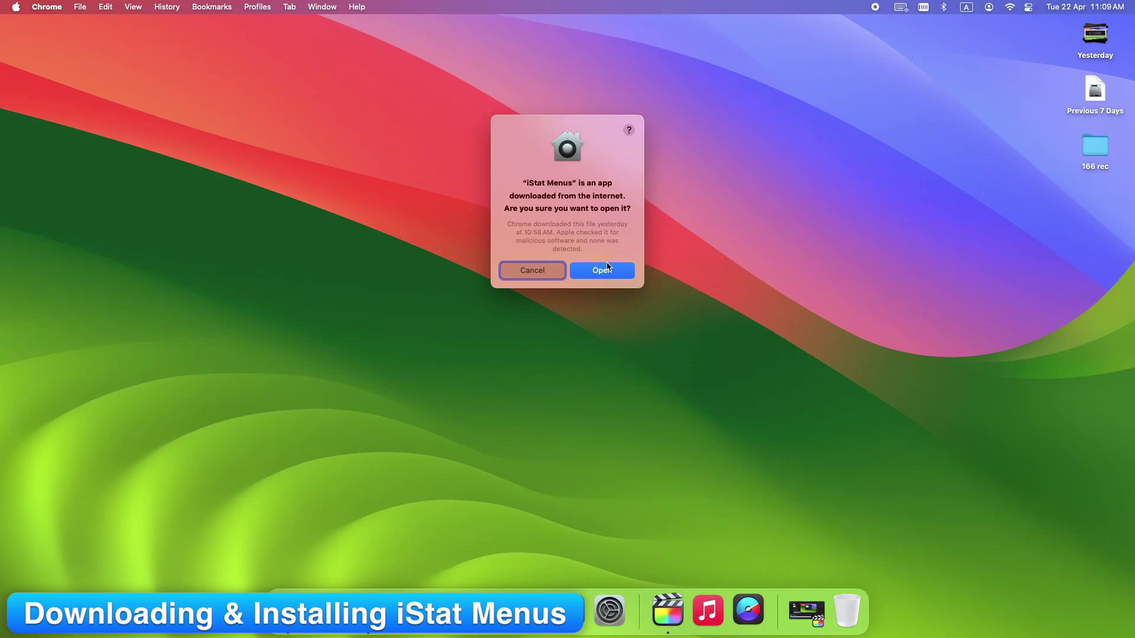
Confirm opening the app, turn on Weather, and continue to menu bar style selection
{"action": "left_click", "coordinate": [608, 268]}
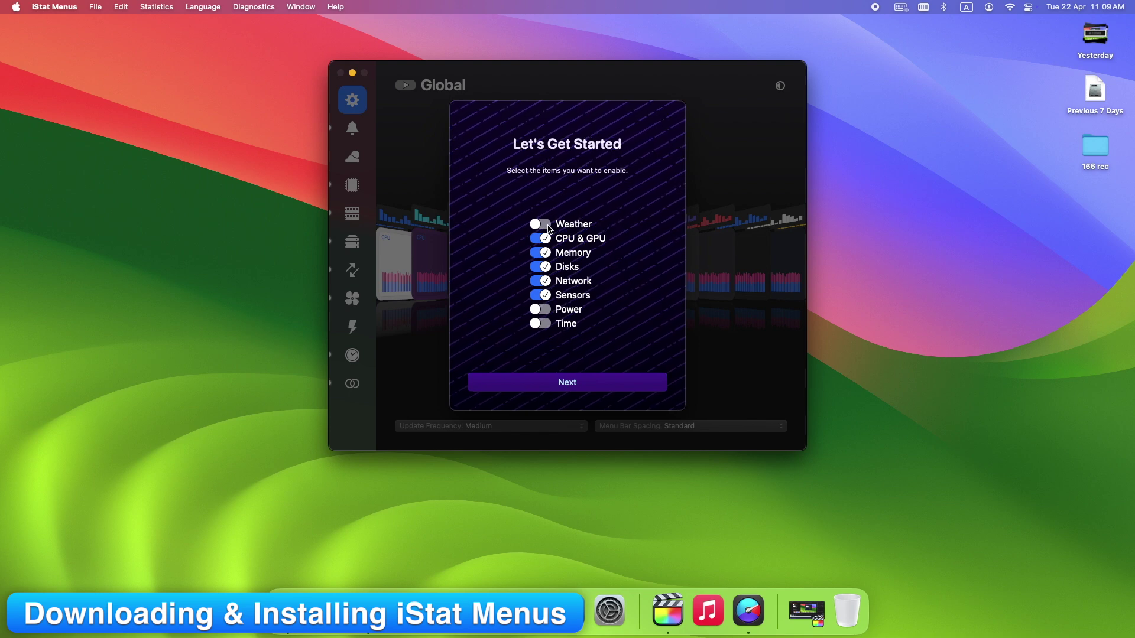
{"action": "left_click", "coordinate": [544, 224]}
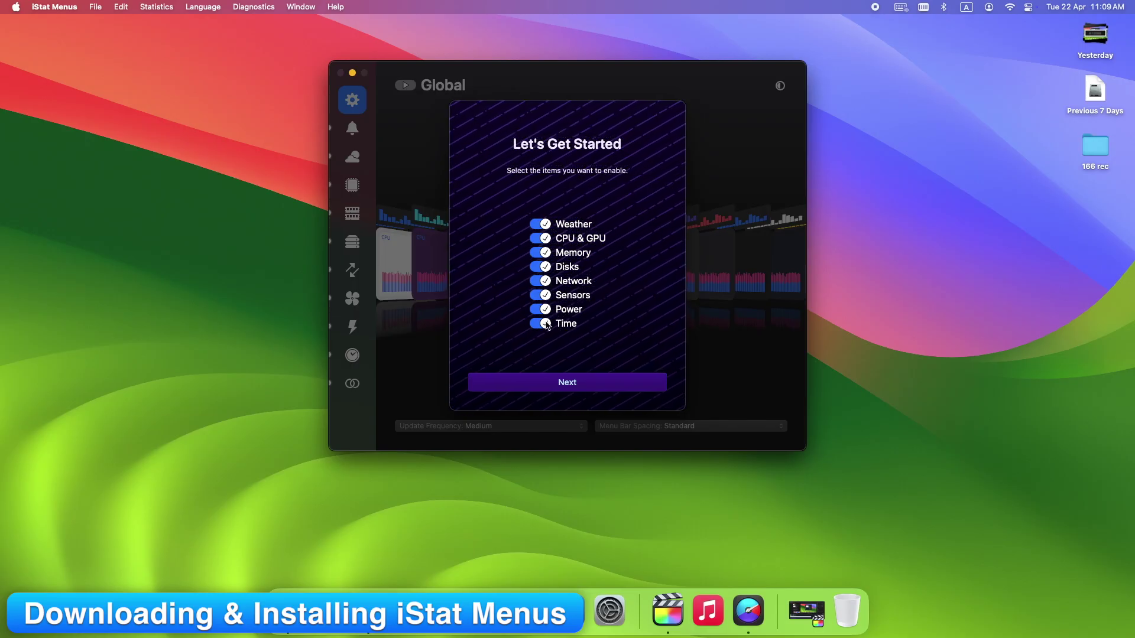
{"action": "left_click", "coordinate": [578, 383]}
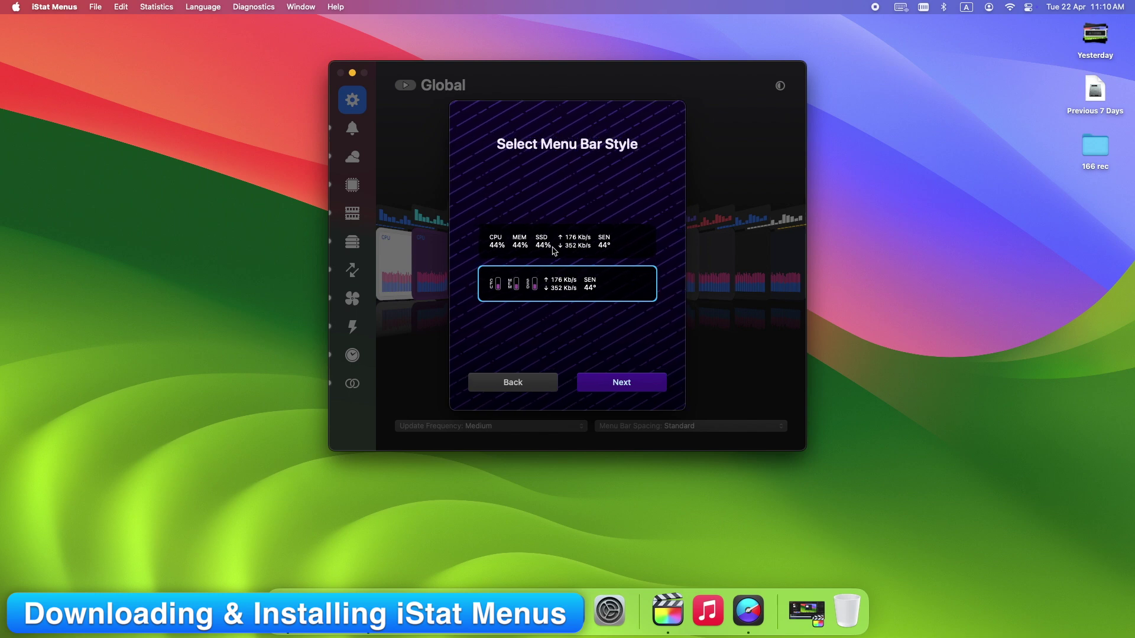
Try the labelled percentages menu bar style, then choose the compact graphical style
{"action": "left_click", "coordinate": [554, 257]}
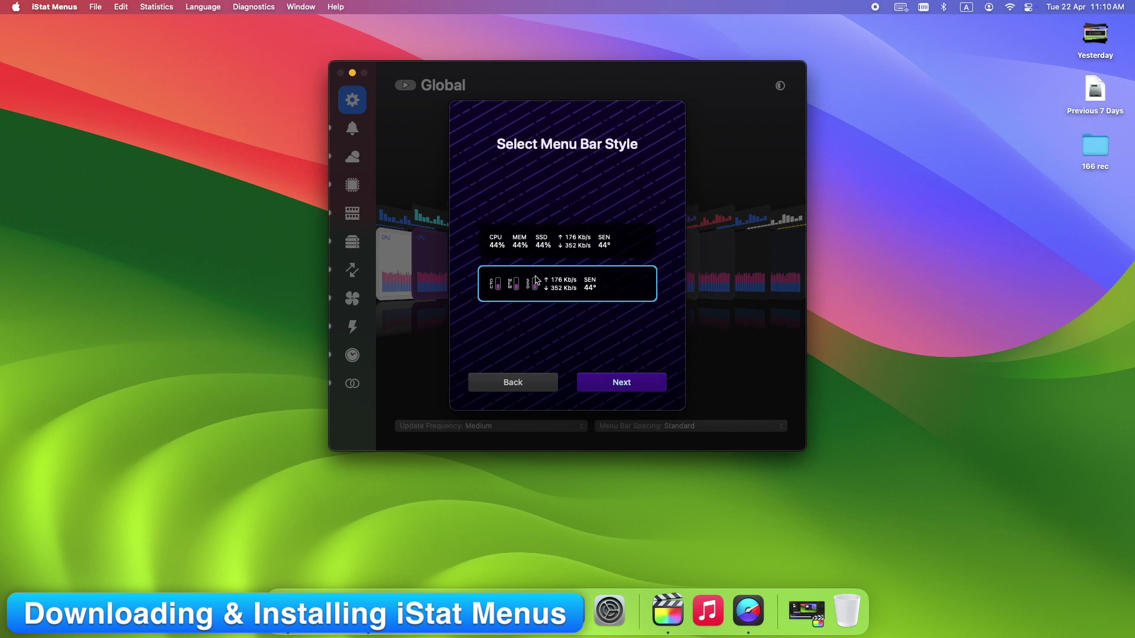
{"action": "left_click", "coordinate": [543, 252]}
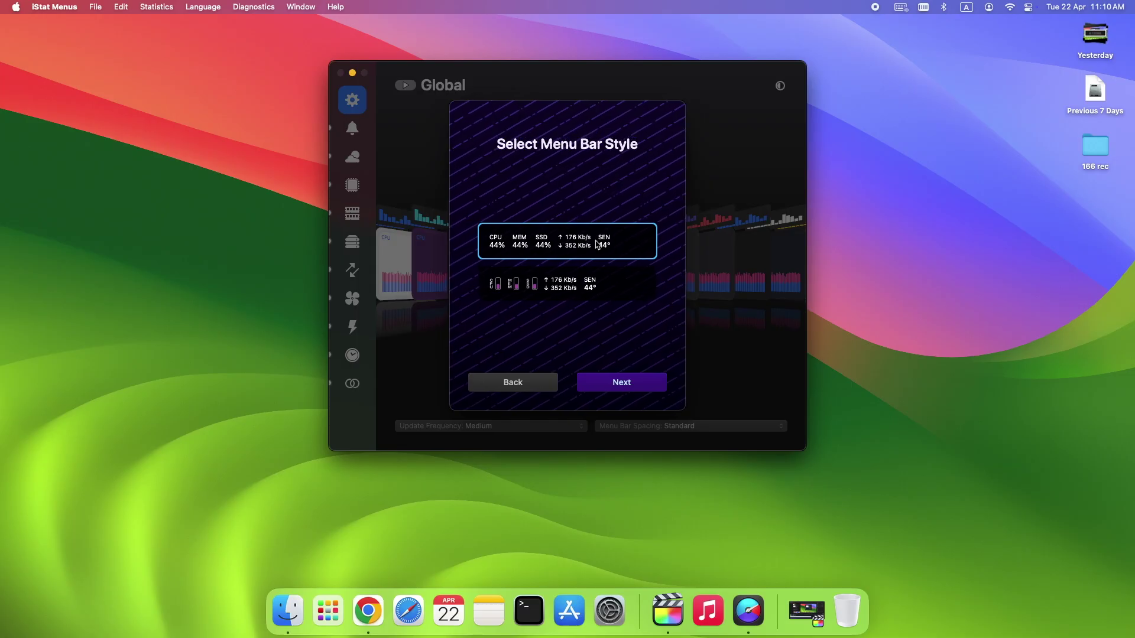
{"action": "left_click", "coordinate": [601, 286]}
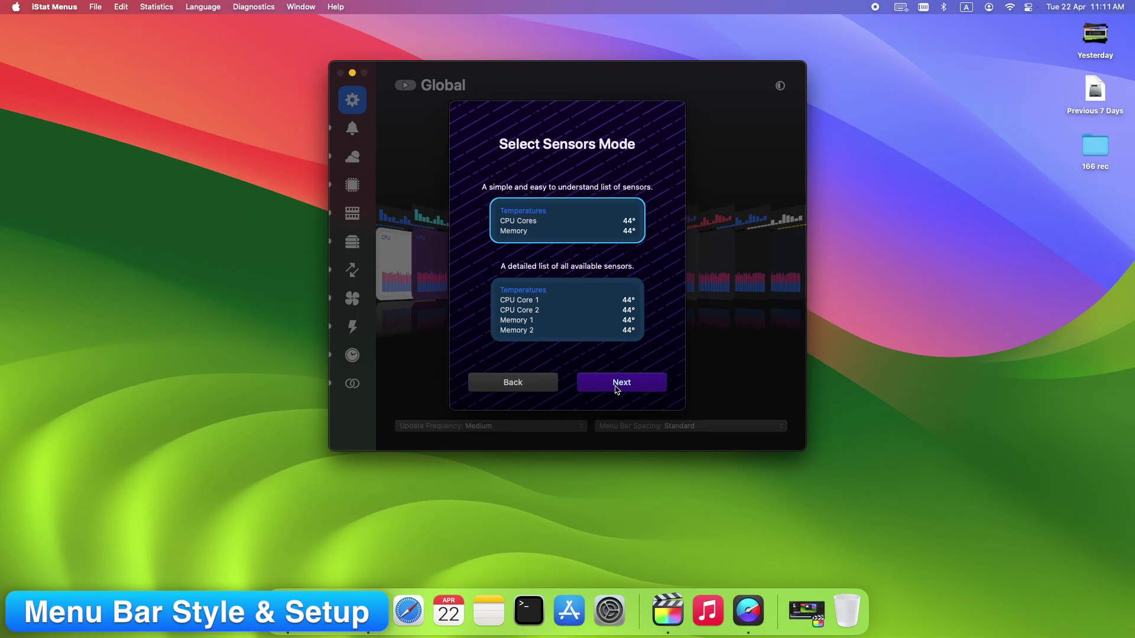
Pick the detailed list of all sensors and install the components
{"action": "left_click", "coordinate": [607, 310]}
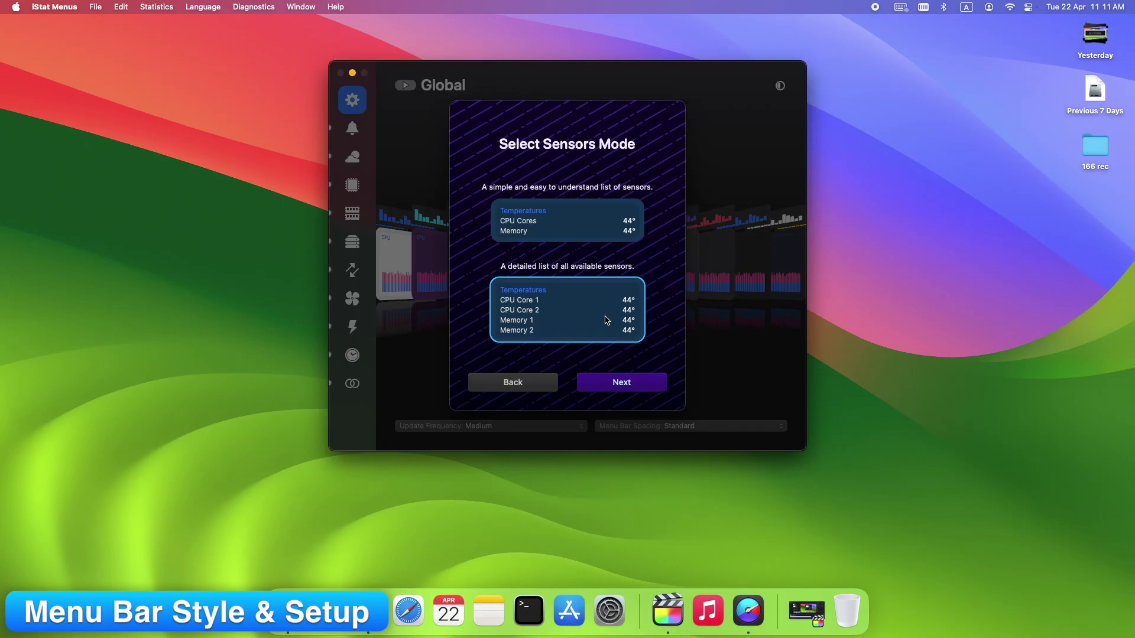
{"action": "left_click", "coordinate": [644, 387]}
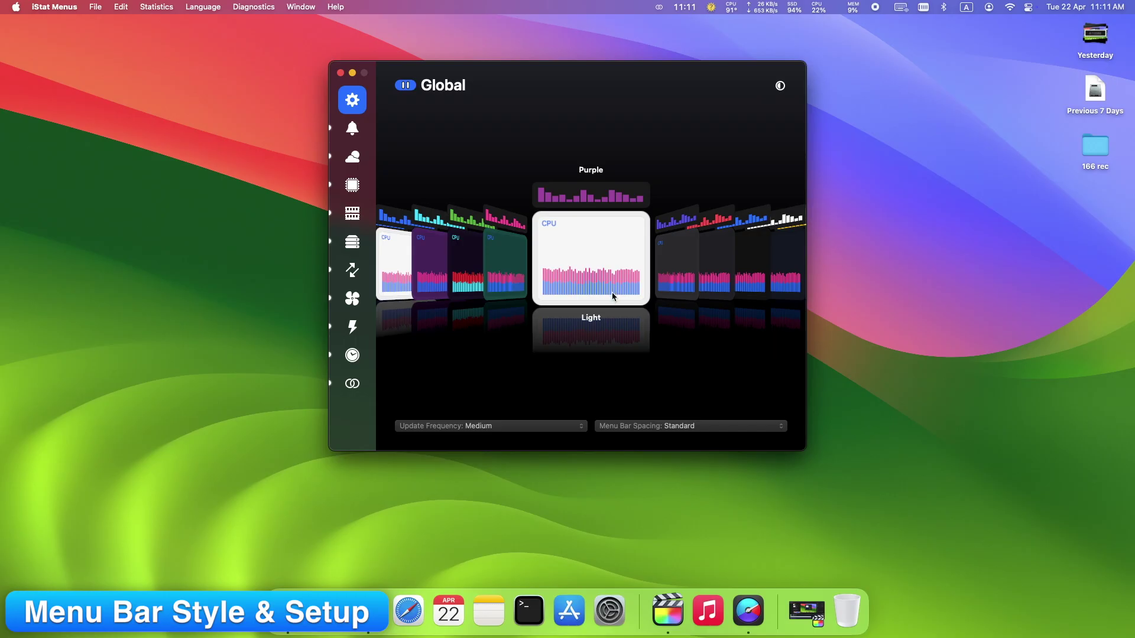
{"action": "scroll", "coordinate": [587, 268], "scroll_direction": "right", "scroll_amount": 2}
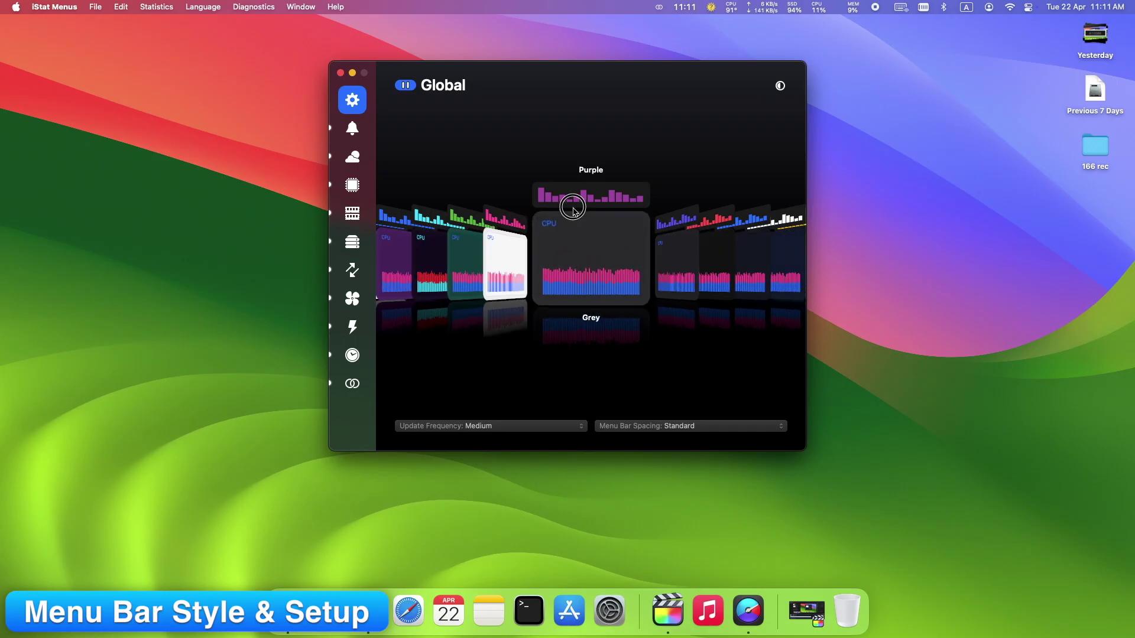
Preview Dark Gray and Green themes, return to Light, then show Hobart's Weather settings
{"action": "left_click", "coordinate": [651, 272]}
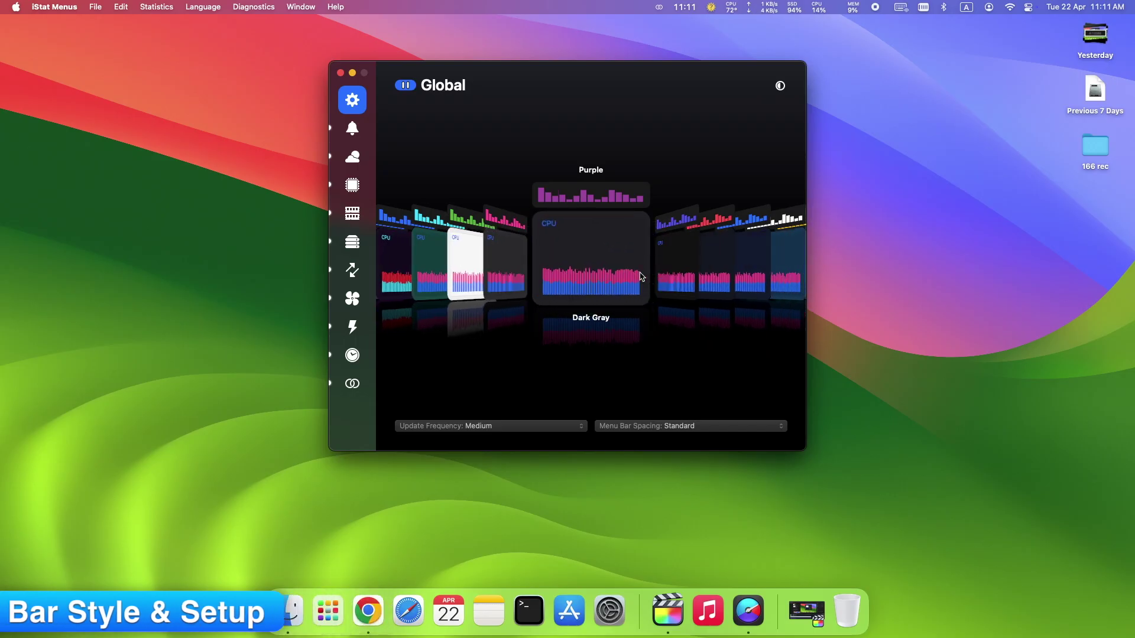
{"action": "left_click", "coordinate": [430, 293]}
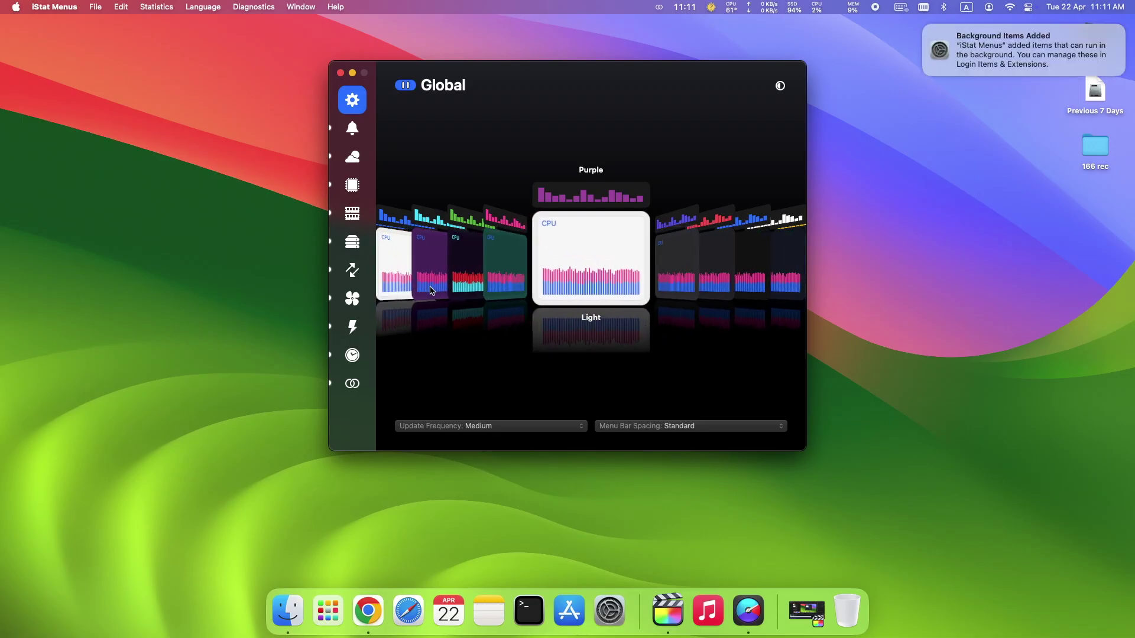
{"action": "left_click", "coordinate": [495, 256]}
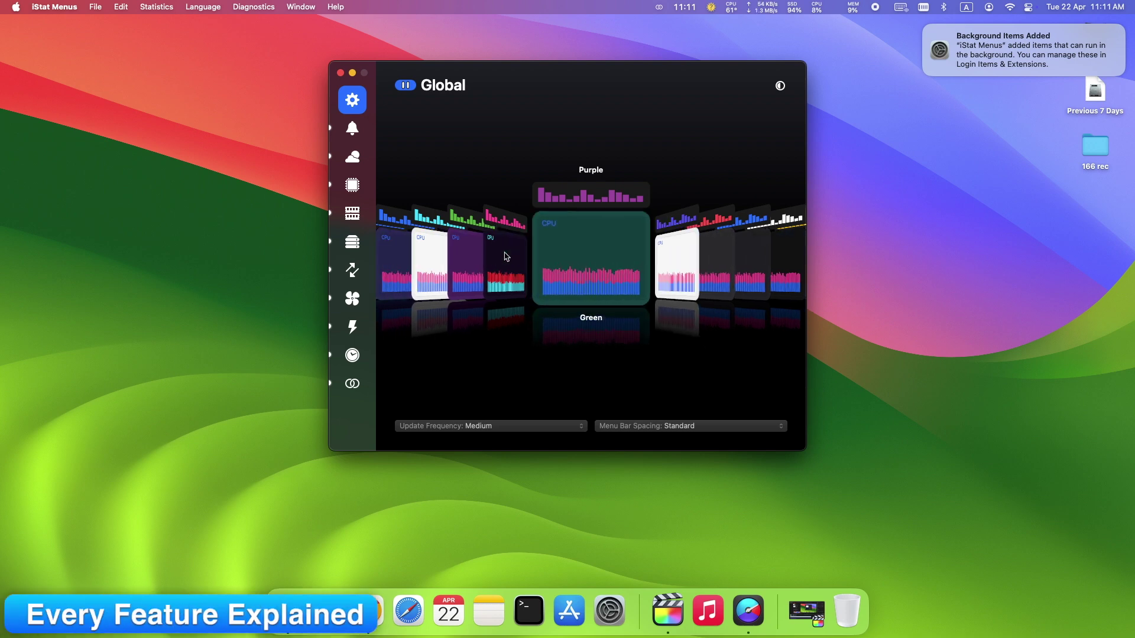
{"action": "left_click", "coordinate": [655, 250]}
{"action": "left_click", "coordinate": [354, 158]}
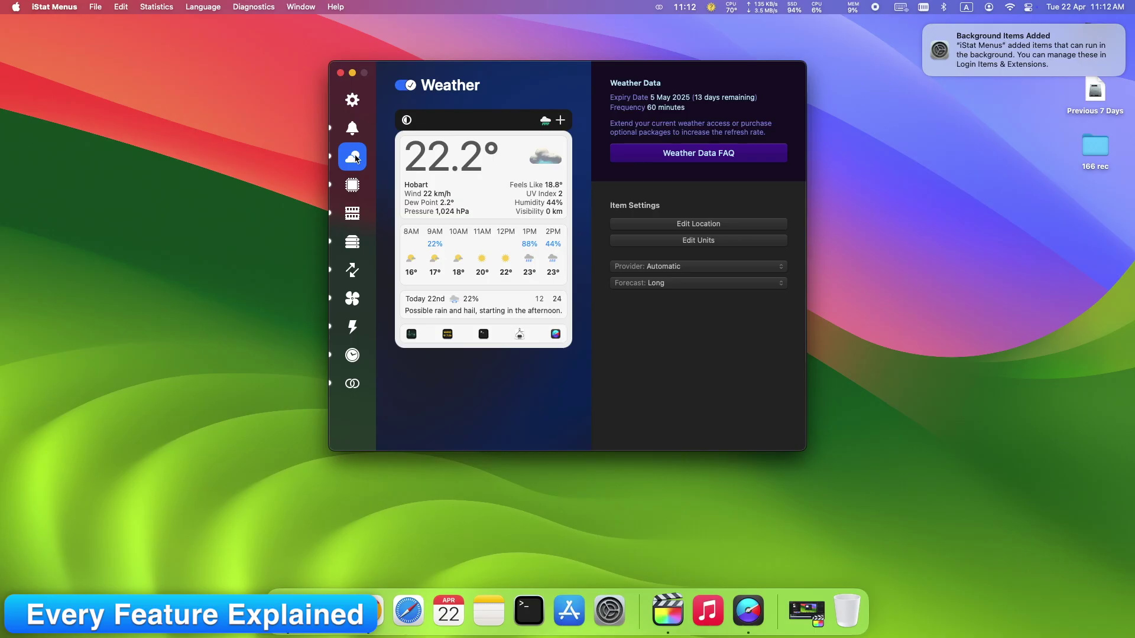
Check CPU & GPU settings and the CPU temperatures dropdown, then move to Memory settings
{"action": "left_click", "coordinate": [352, 184]}
{"action": "left_click", "coordinate": [728, 9]}
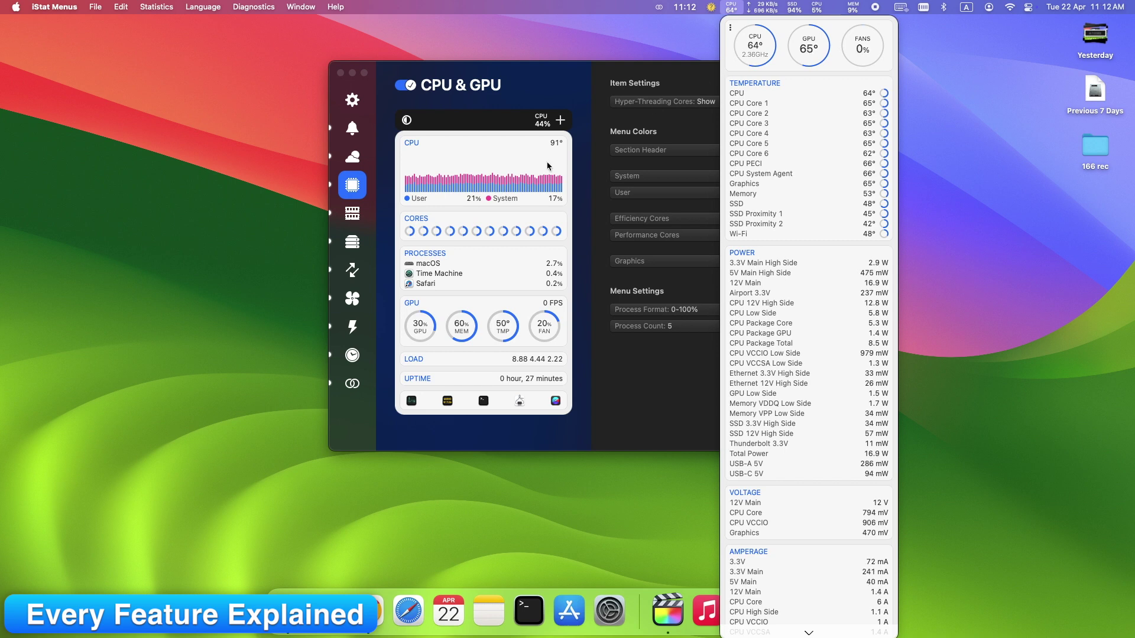
{"action": "left_click", "coordinate": [514, 84]}
{"action": "mouse_move", "coordinate": [484, 182]}
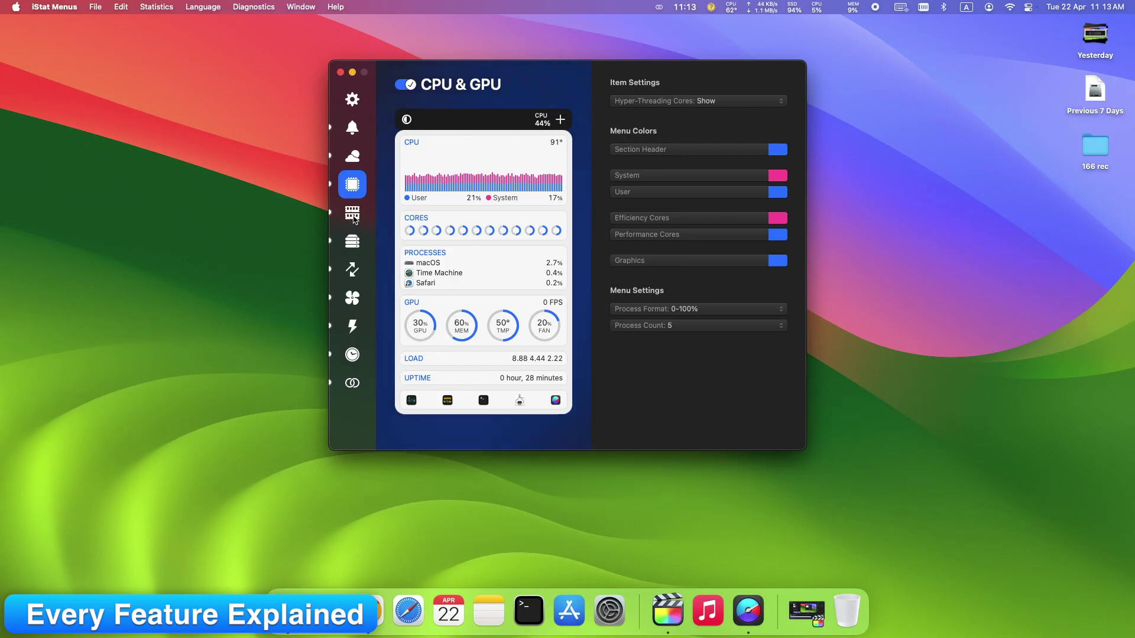
{"action": "left_click", "coordinate": [352, 216]}
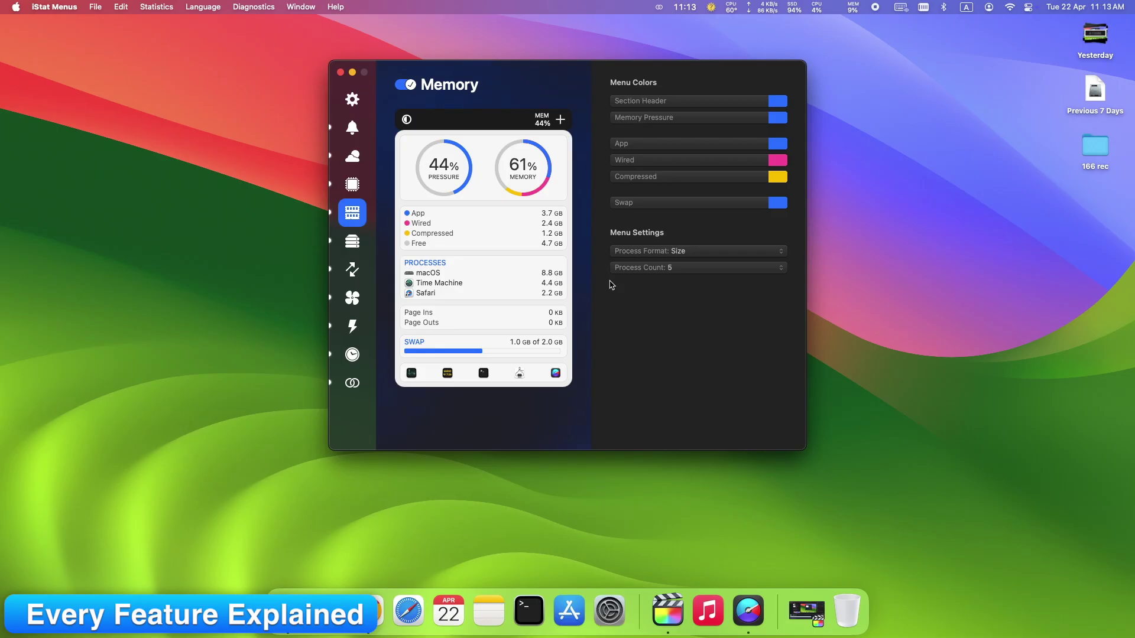
Go through the Disks module settings, then the Network module settings
{"action": "left_click", "coordinate": [357, 244]}
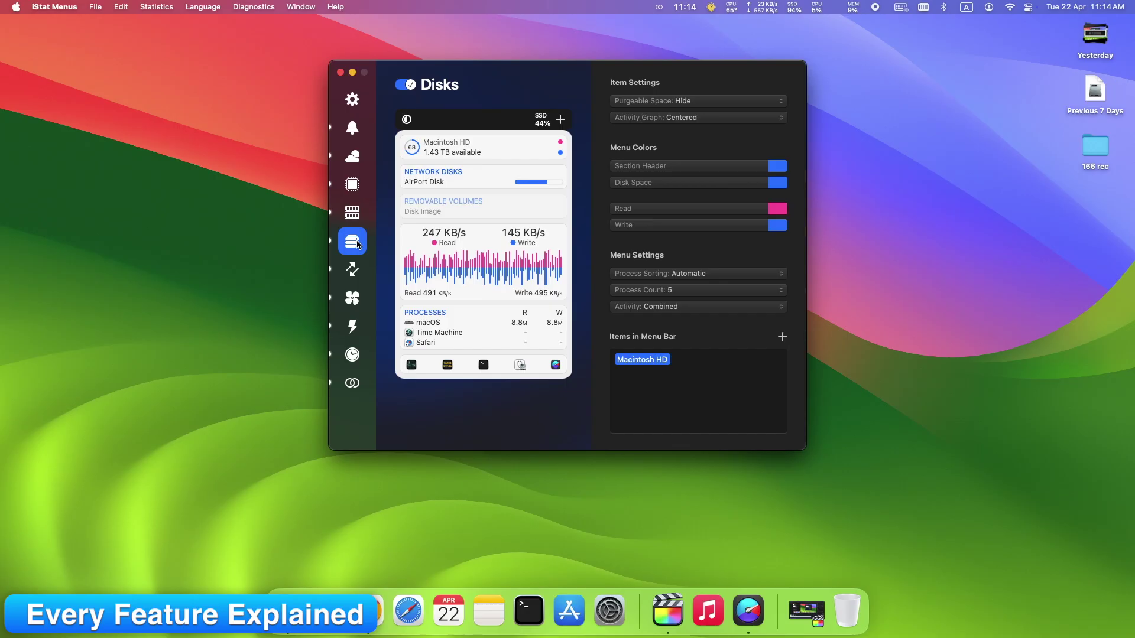
{"action": "left_click", "coordinate": [353, 270]}
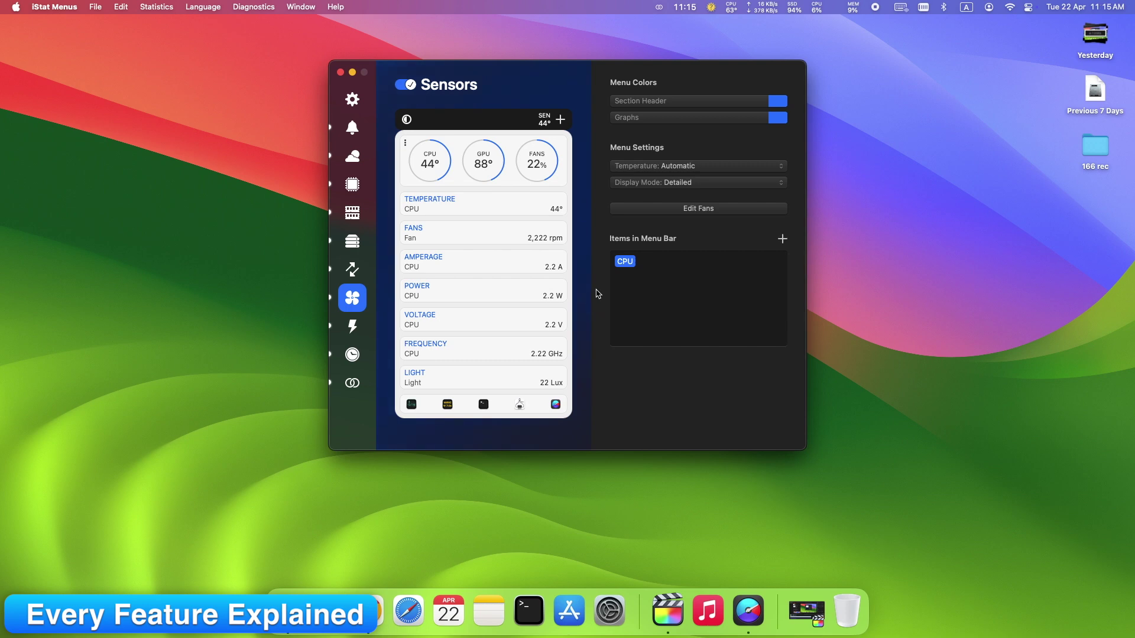
Turn off Sync Fans in the fan curve editor, then switch to Power settings
{"action": "left_click", "coordinate": [616, 210]}
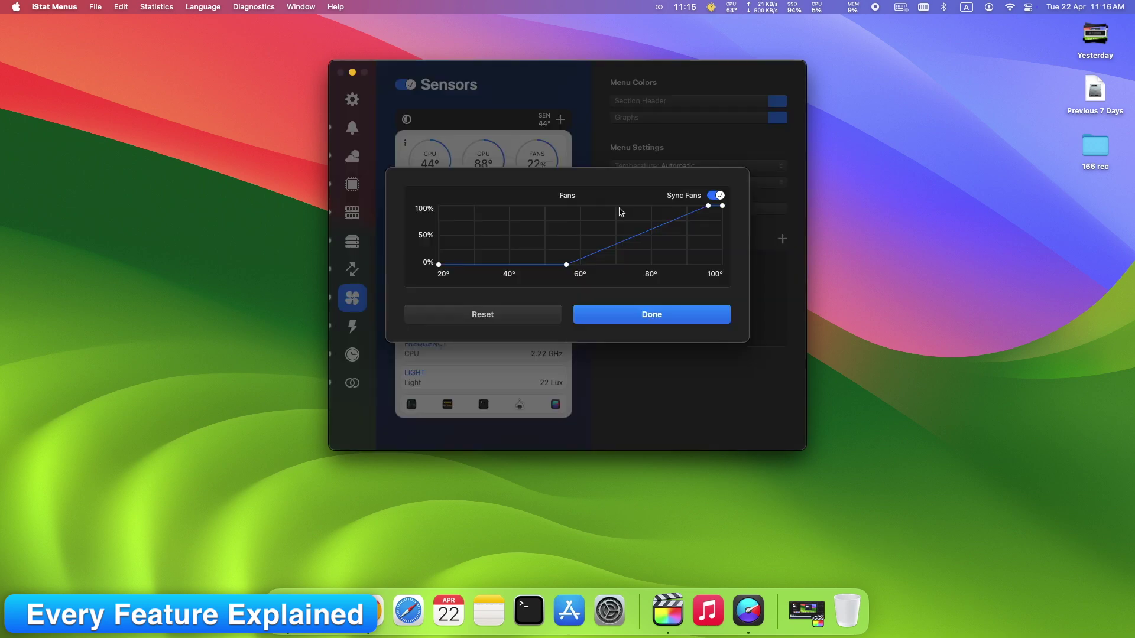
{"action": "left_click", "coordinate": [716, 196]}
{"action": "left_click", "coordinate": [351, 327]}
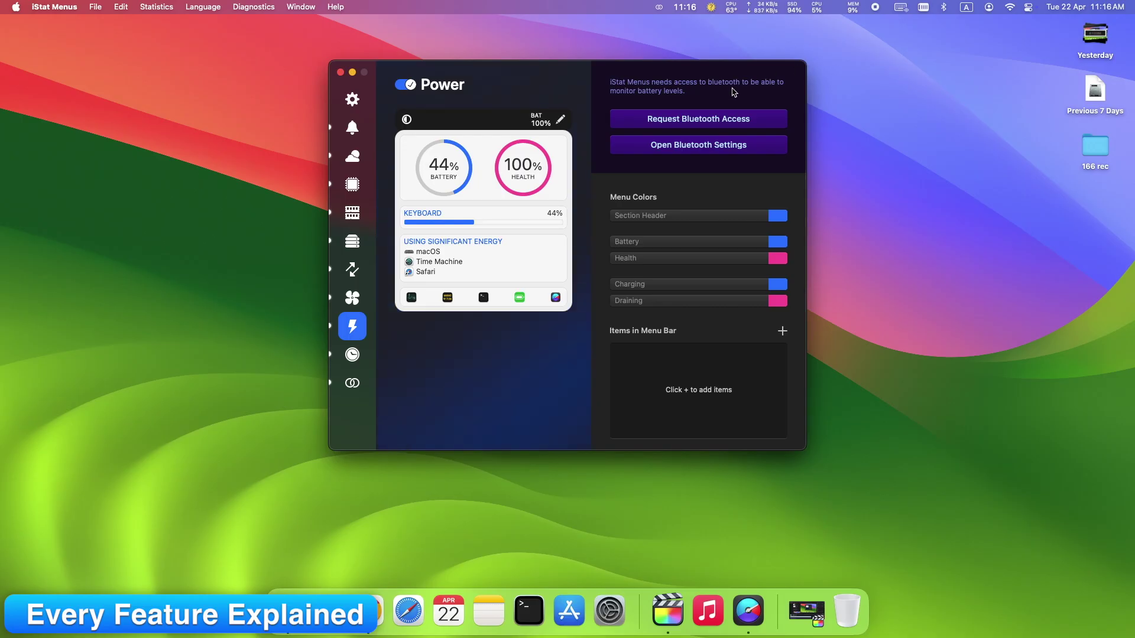
Allow Bluetooth access for battery monitoring, then add Unitedville, Belize from a 'United' world-clock search
{"action": "left_click", "coordinate": [721, 121]}
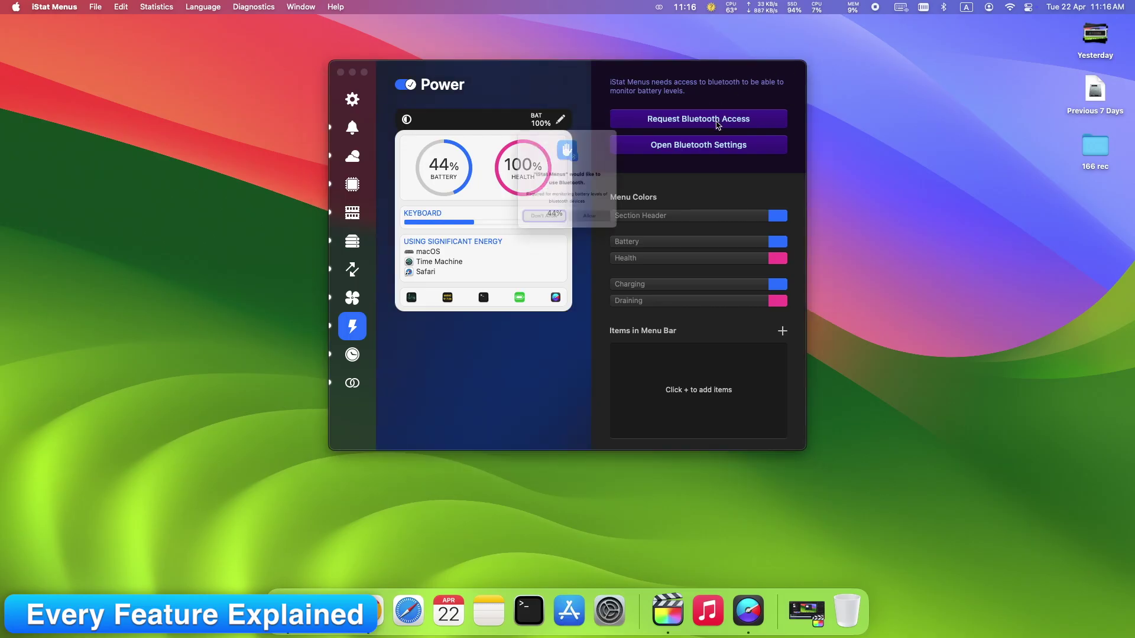
{"action": "left_click", "coordinate": [609, 237]}
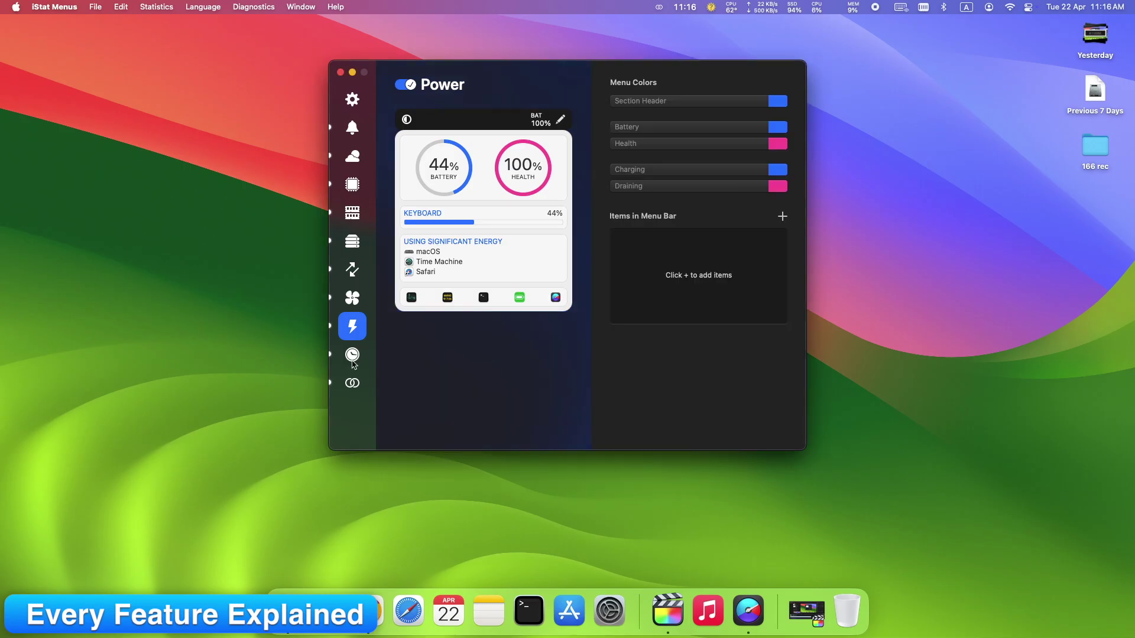
{"action": "left_click", "coordinate": [352, 355]}
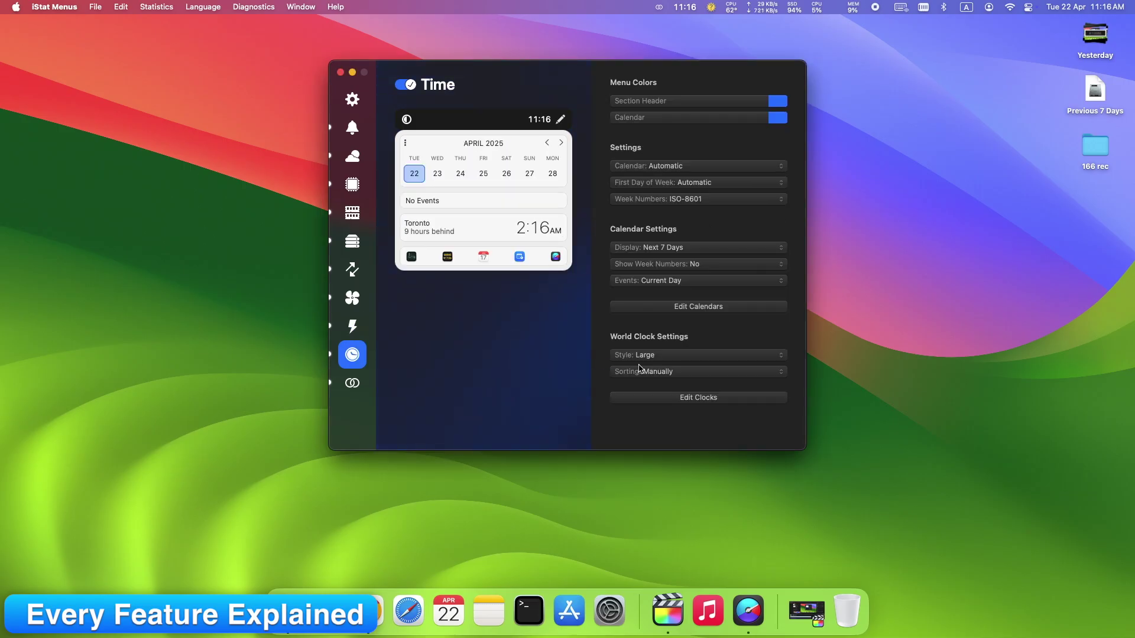
{"action": "left_click", "coordinate": [679, 399]}
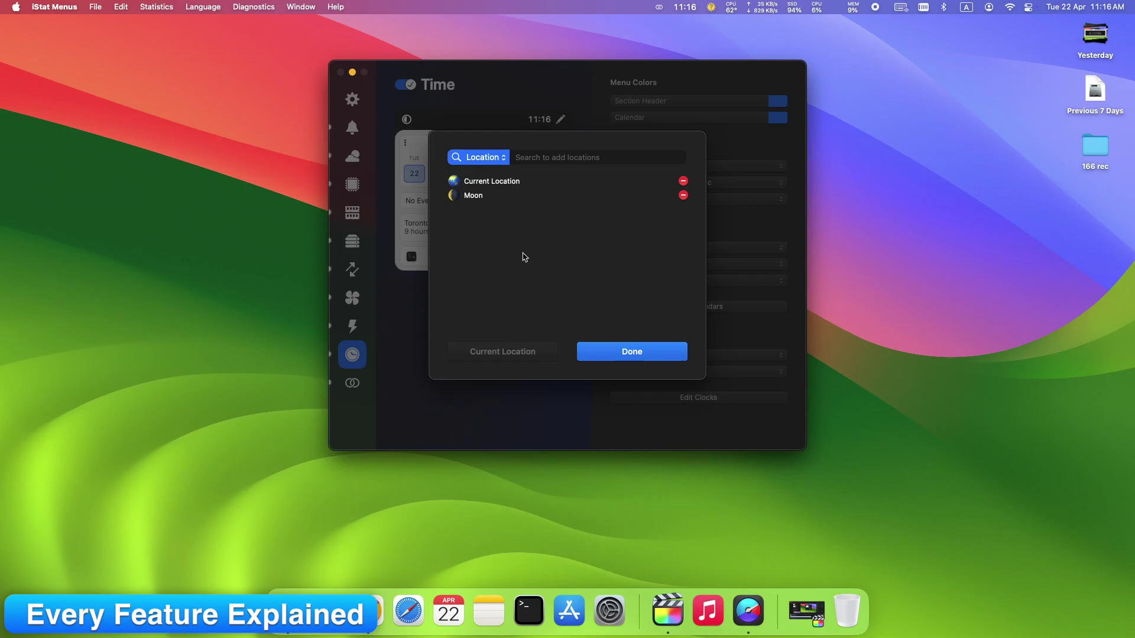
{"action": "left_click", "coordinate": [534, 161]}
{"action": "type", "text": "United"}
{"action": "left_click", "coordinate": [564, 201]}
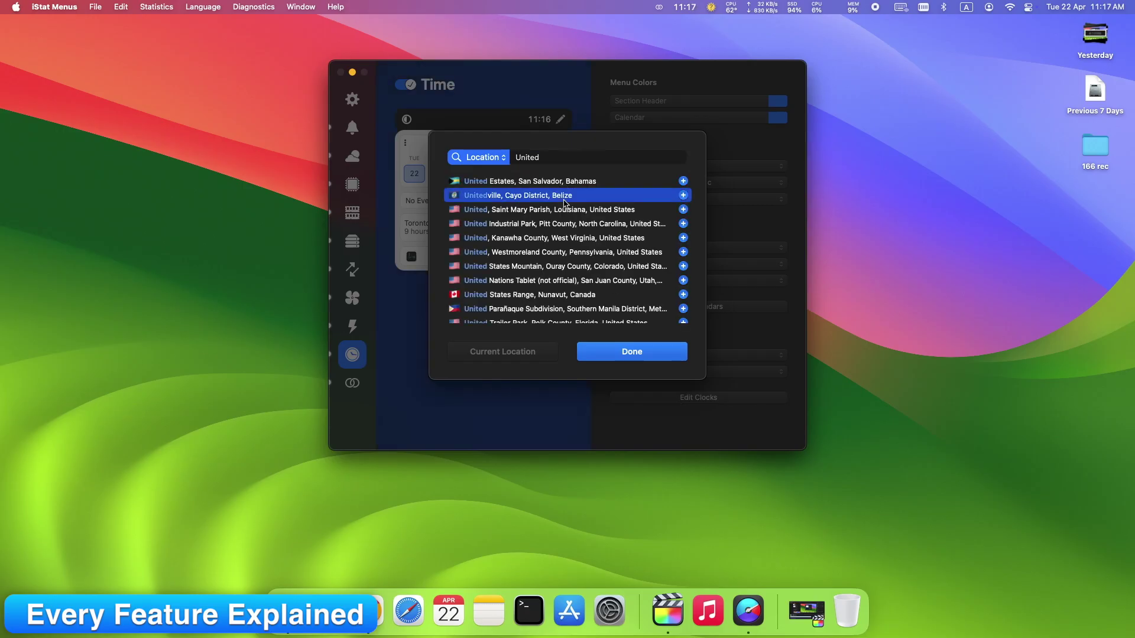
{"action": "left_click", "coordinate": [656, 354]}
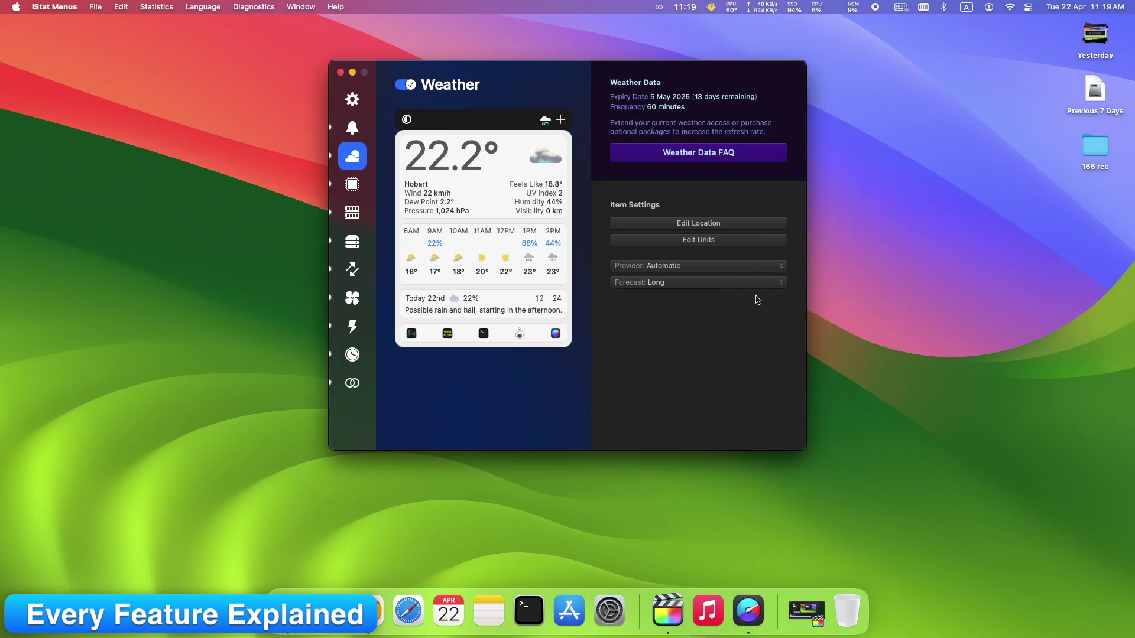
Colour the Disks menu with green section headers and yellow disk space
{"action": "left_click", "coordinate": [751, 286]}
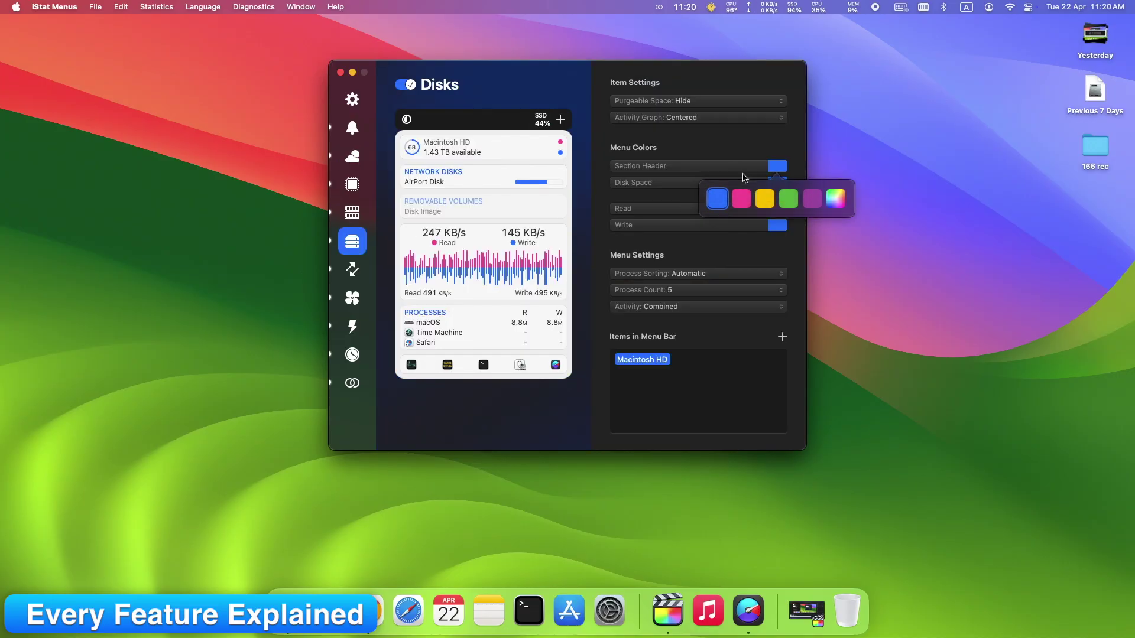
{"action": "left_click", "coordinate": [765, 198]}
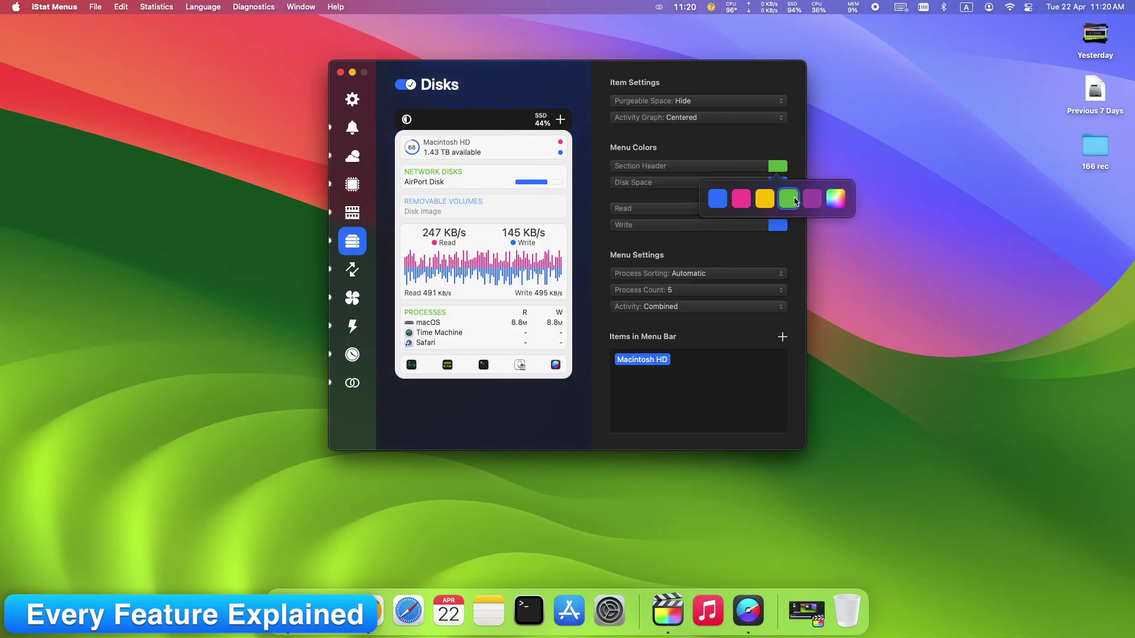
{"action": "left_click", "coordinate": [781, 141]}
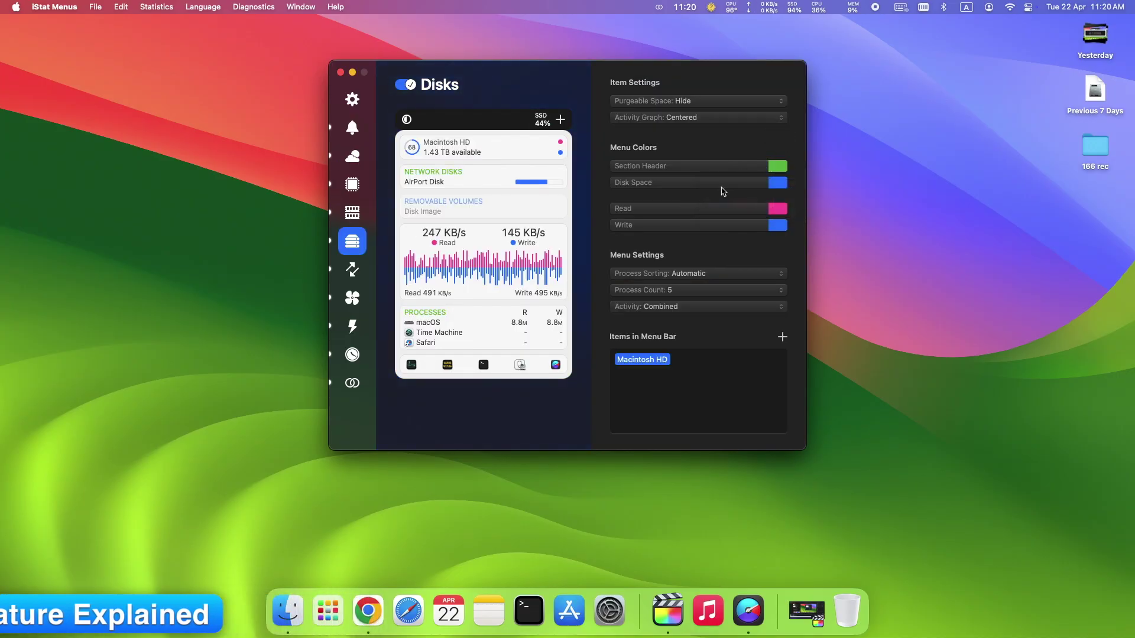
{"action": "left_click", "coordinate": [777, 181]}
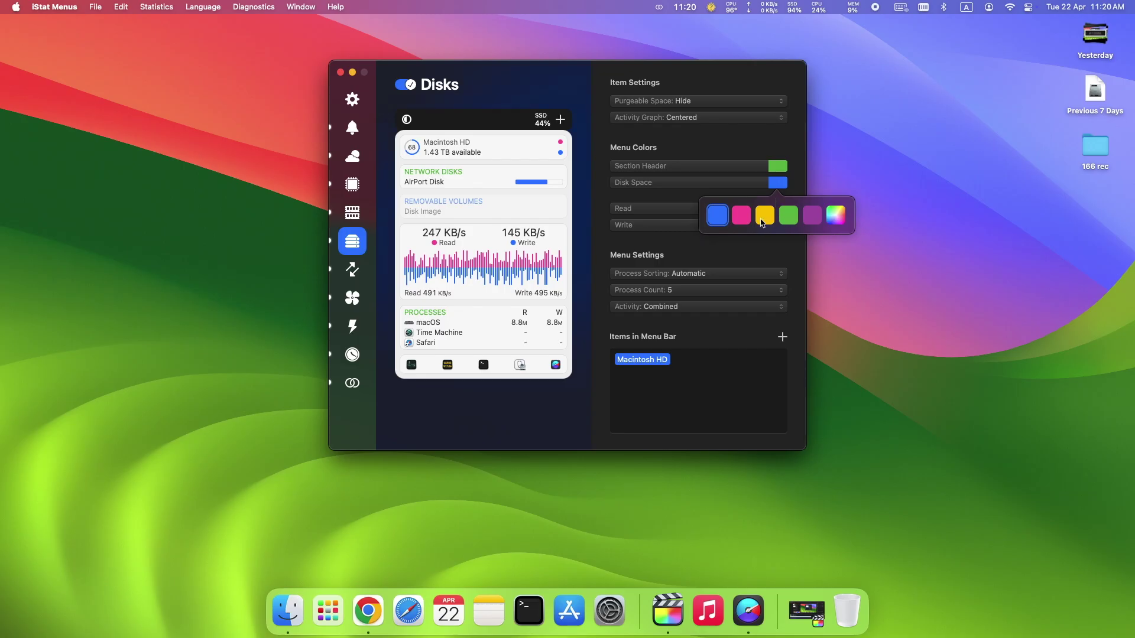
{"action": "left_click", "coordinate": [764, 215]}
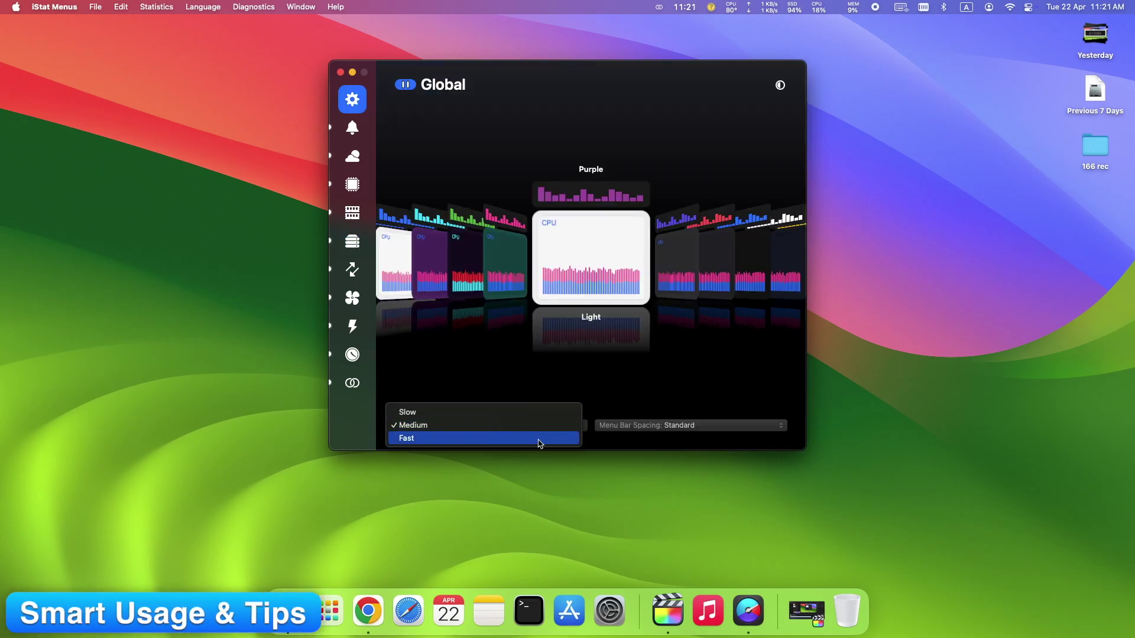
Set the Global update frequency to Slow
{"action": "left_click", "coordinate": [539, 441]}
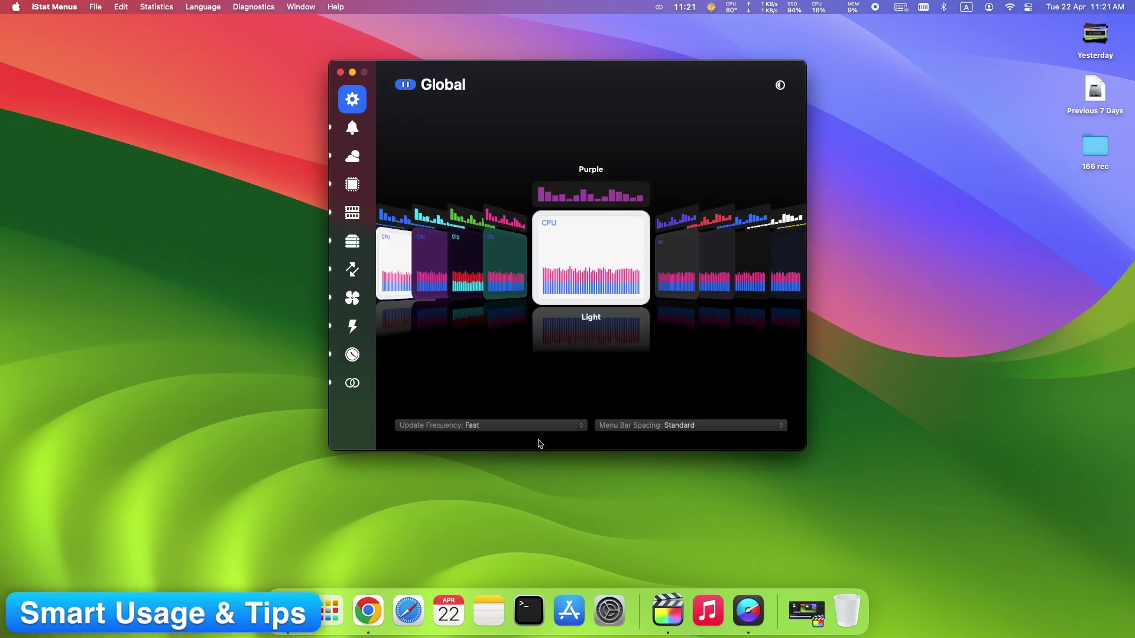
{"action": "left_click", "coordinate": [536, 427]}
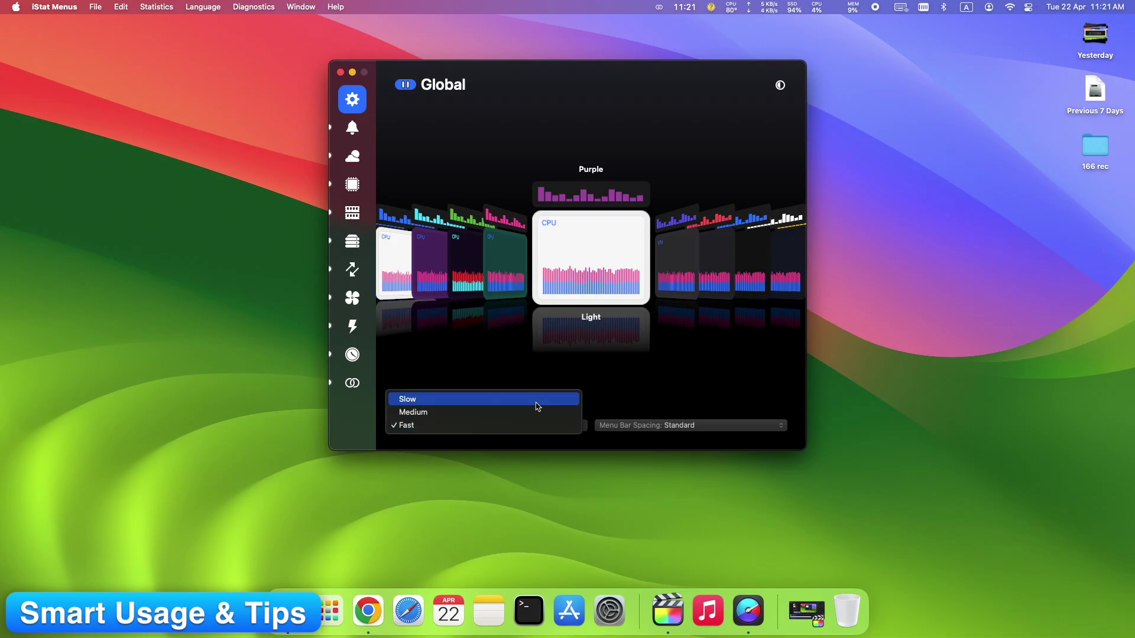
{"action": "left_click", "coordinate": [538, 401]}
Use Compact menu bar spacing, choose the Dark Purple theme, and show notification rules
{"action": "left_click", "coordinate": [621, 425]}
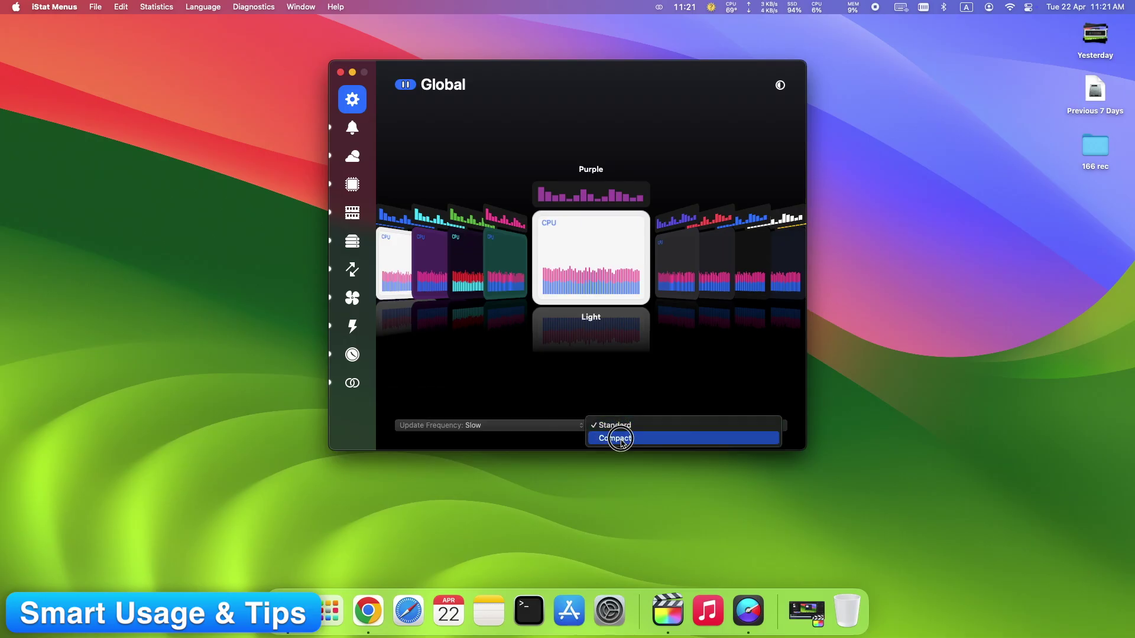
{"action": "left_click", "coordinate": [621, 437]}
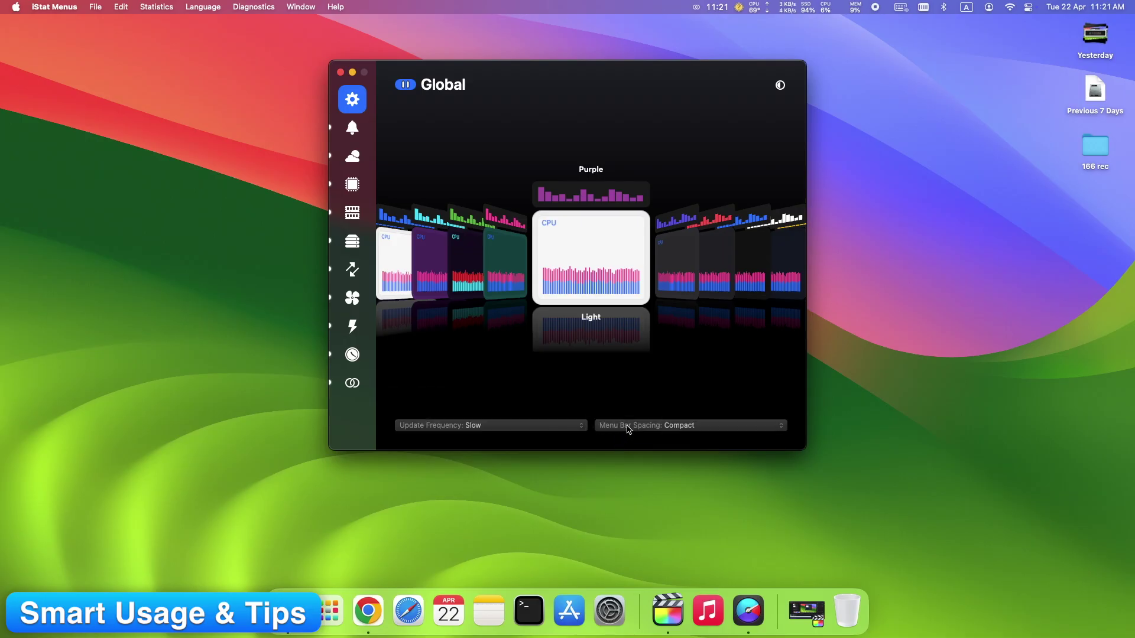
{"action": "left_click", "coordinate": [432, 245]}
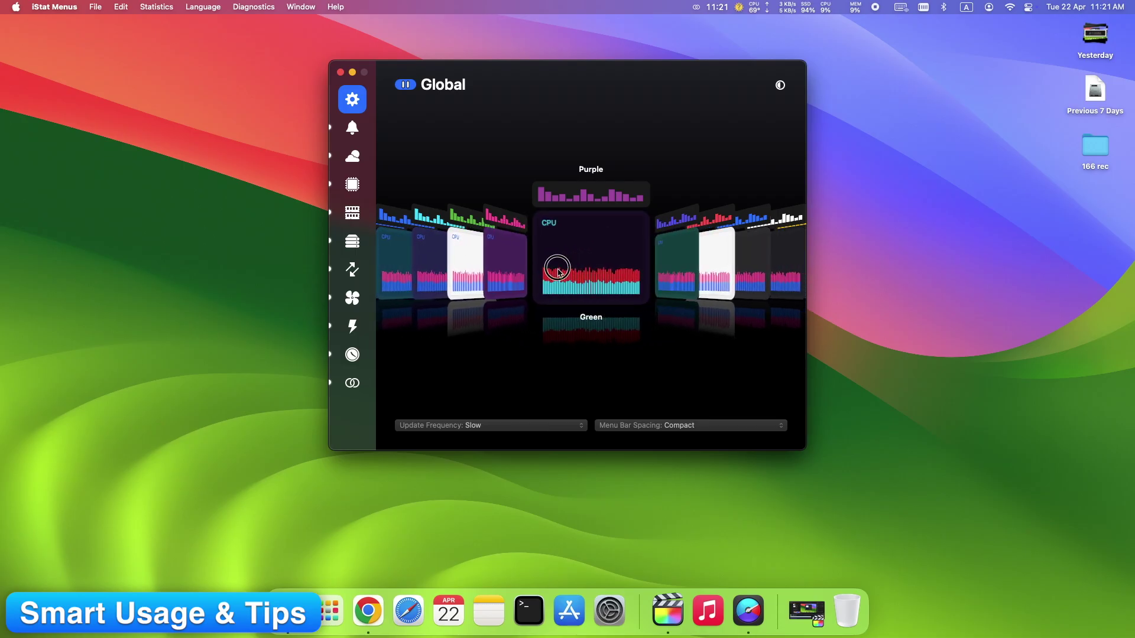
{"action": "scroll", "coordinate": [554, 276], "scroll_direction": "right", "scroll_amount": 1}
{"action": "scroll", "coordinate": [520, 275], "scroll_direction": "left", "scroll_amount": 1}
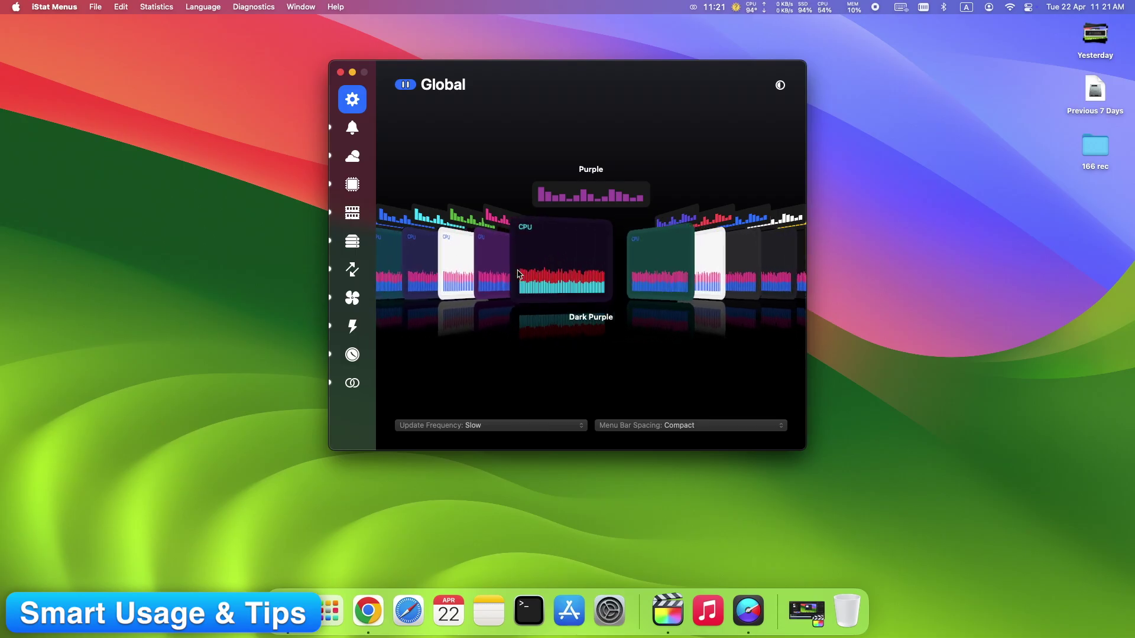
{"action": "left_click", "coordinate": [355, 129]}
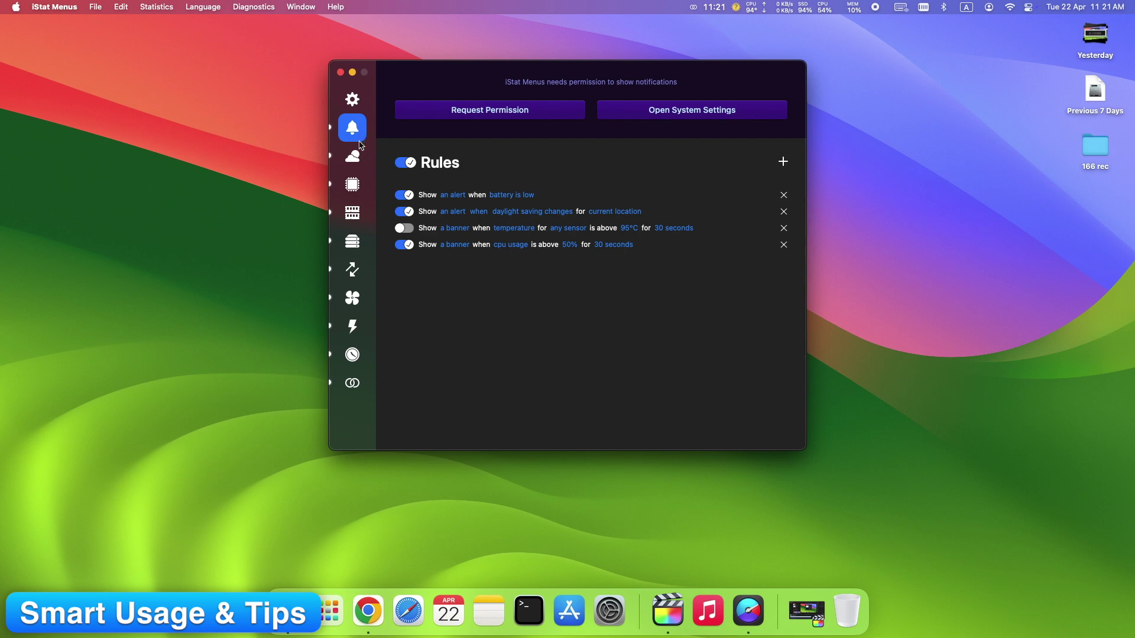
Glance at the Weather module settings, then go back to Global settings
{"action": "left_click", "coordinate": [359, 153]}
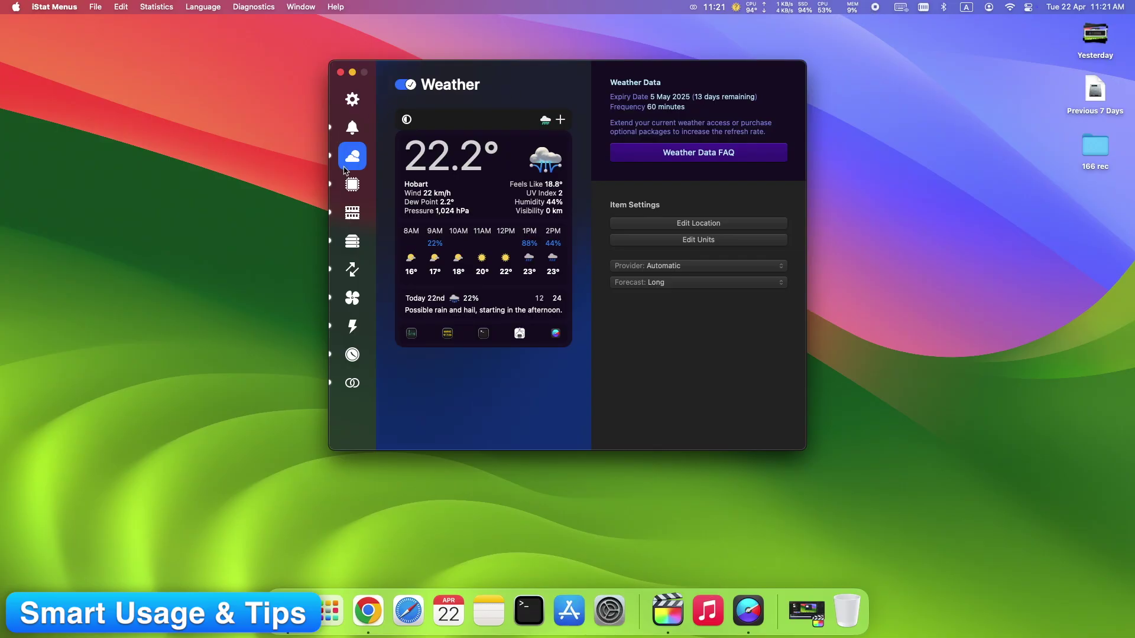
{"action": "left_click", "coordinate": [353, 99]}
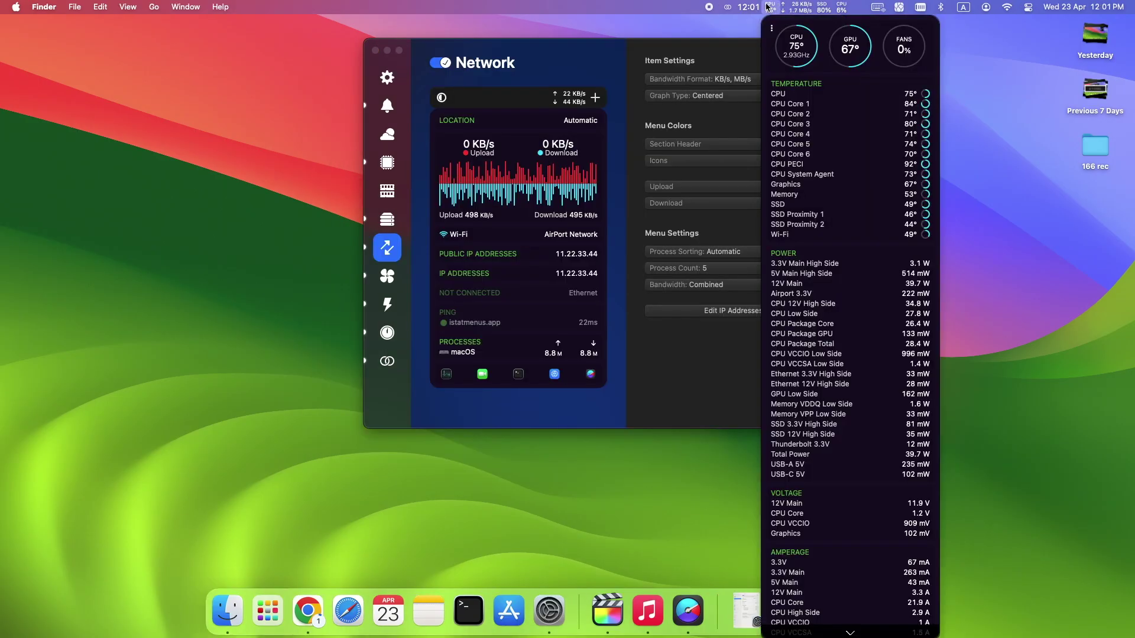
Show the network, sensors and CPU usage menu bar dropdowns, ending on the calendar dropdown
{"action": "left_click", "coordinate": [792, 7]}
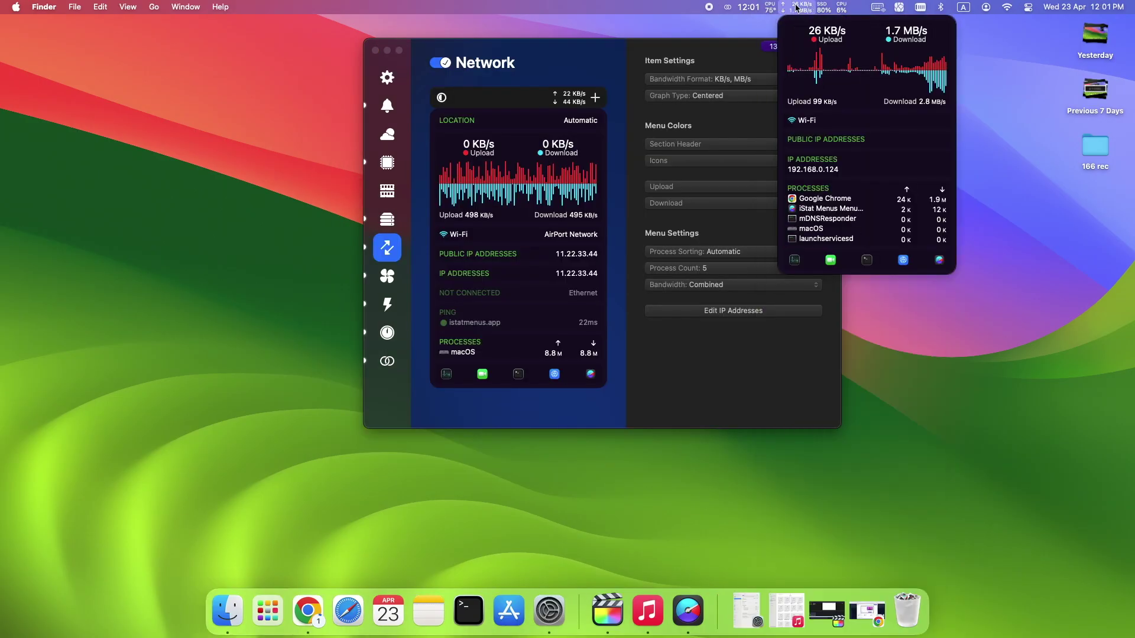
{"action": "left_click", "coordinate": [769, 9]}
{"action": "left_click", "coordinate": [798, 9]}
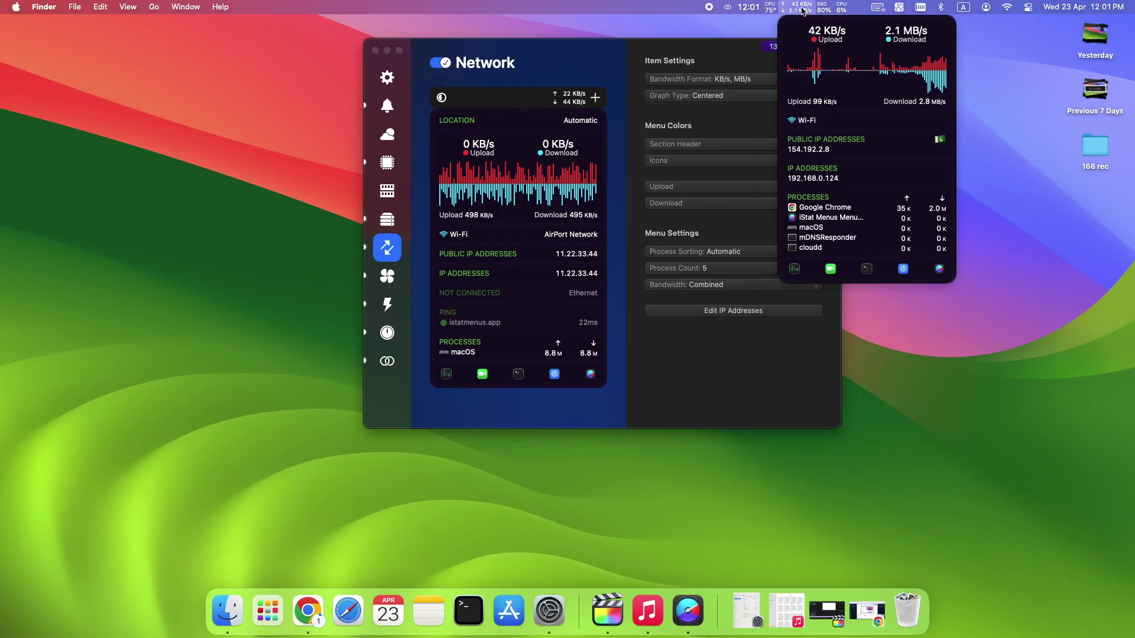
{"action": "left_click", "coordinate": [839, 10]}
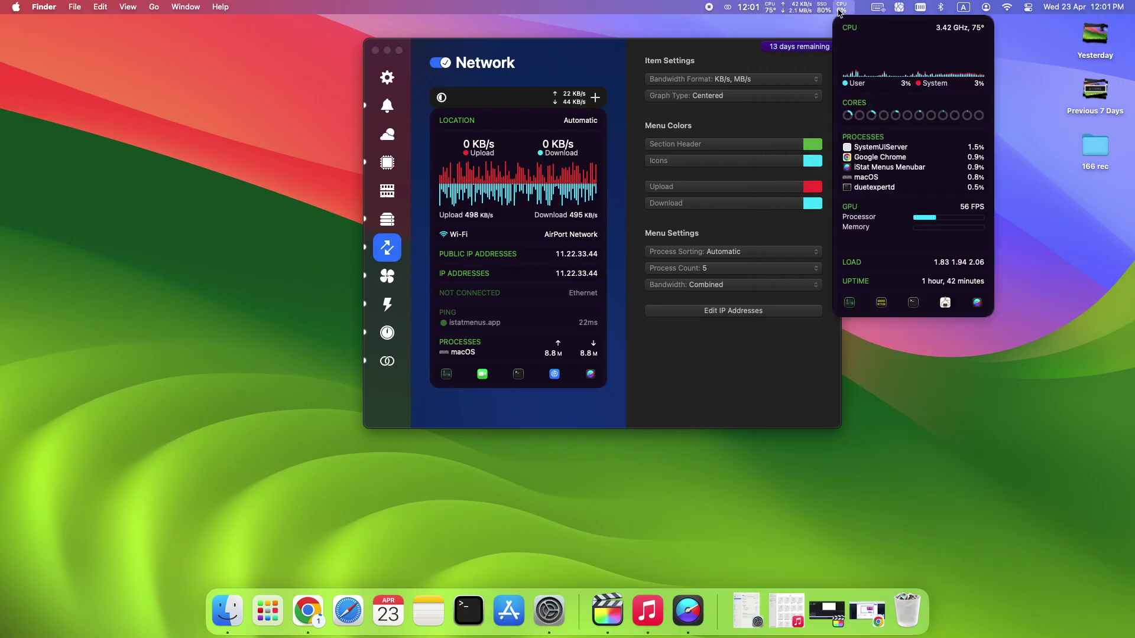
{"action": "left_click", "coordinate": [799, 10]}
{"action": "left_click", "coordinate": [789, 9]}
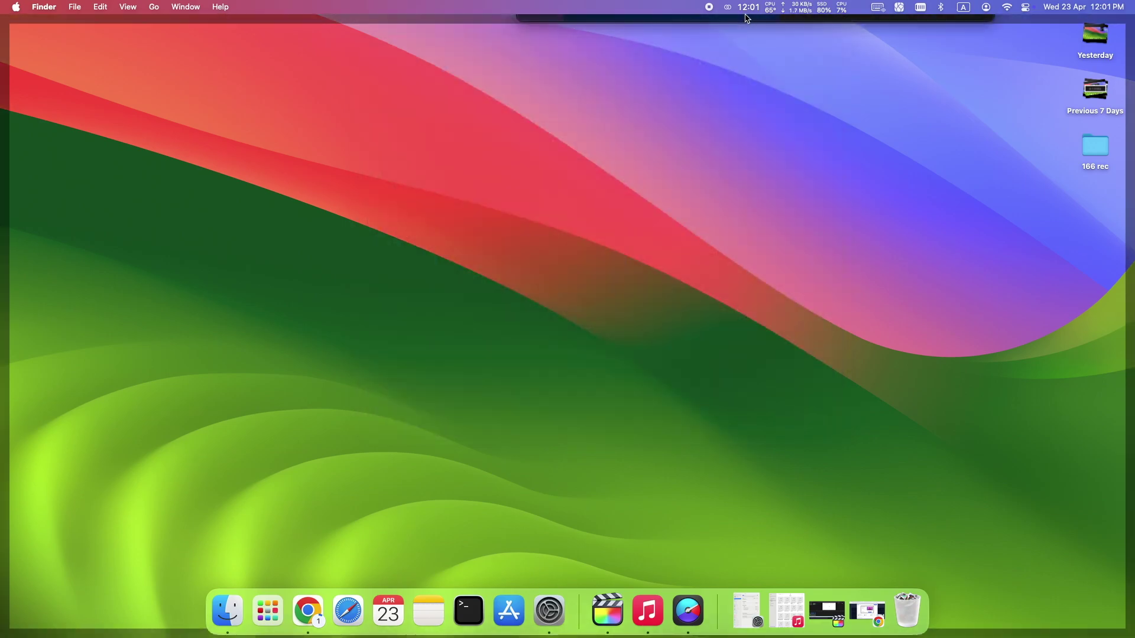
{"action": "left_click", "coordinate": [748, 11]}
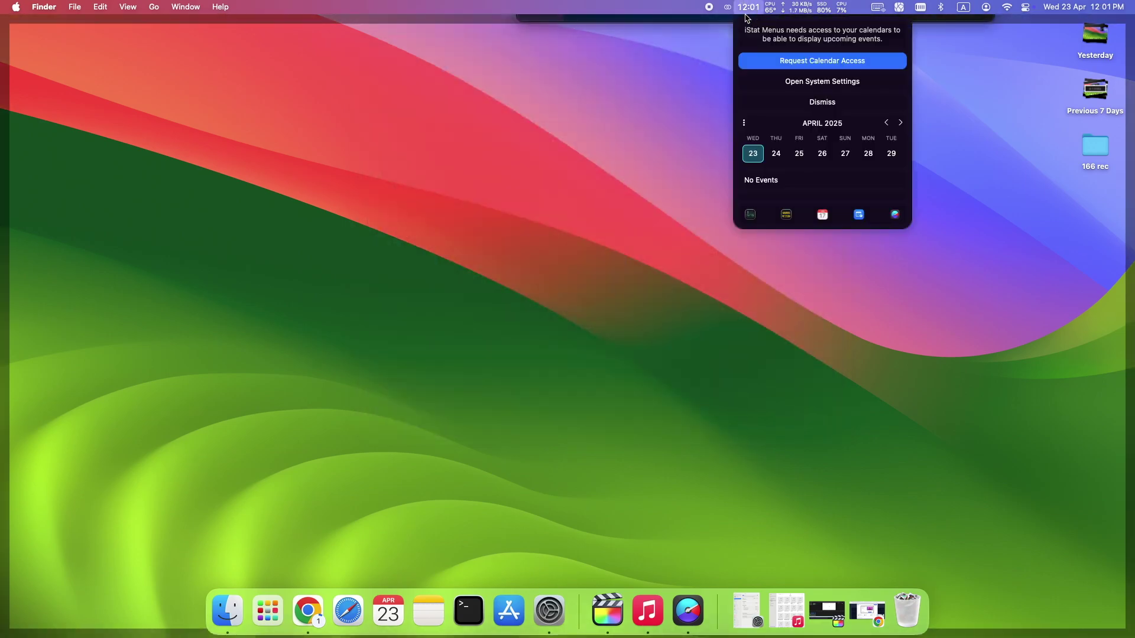